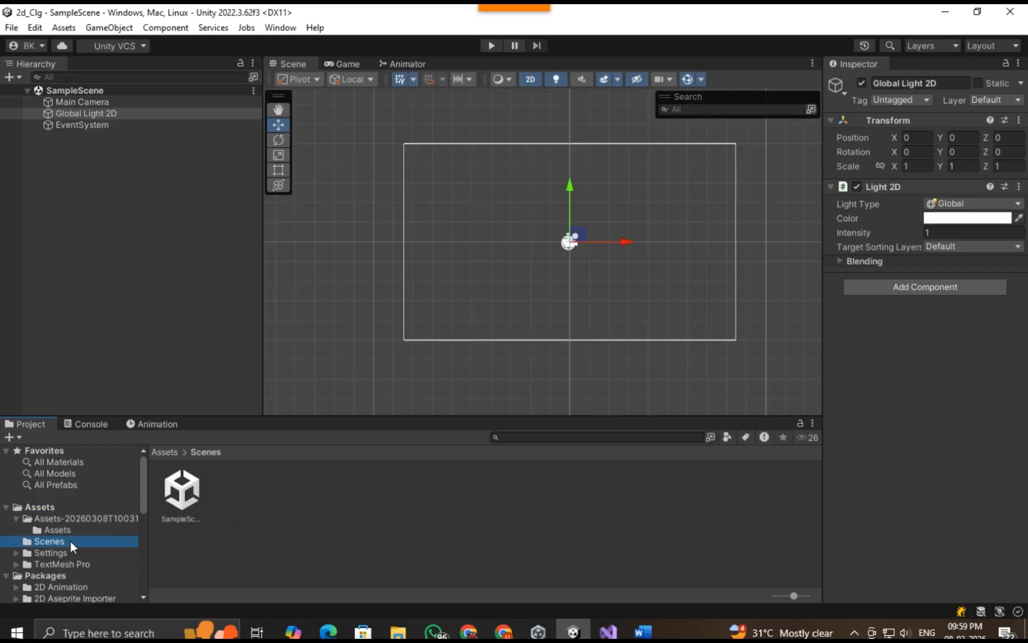
Step: Create a new scene named New_Scene in the Assets/Scenes folder
left_click(189, 503)
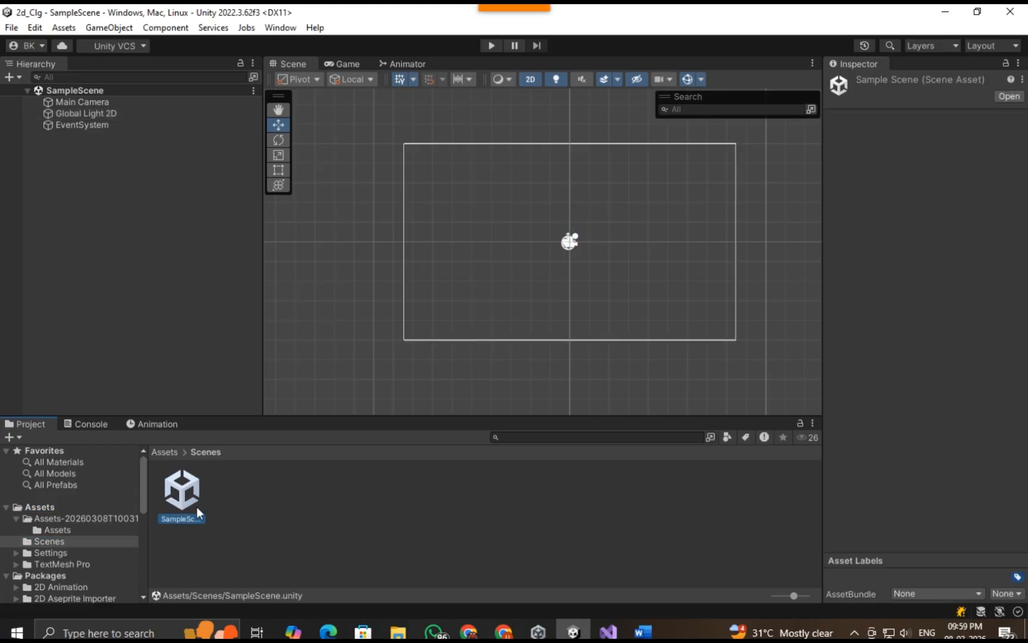
left_click(433, 479)
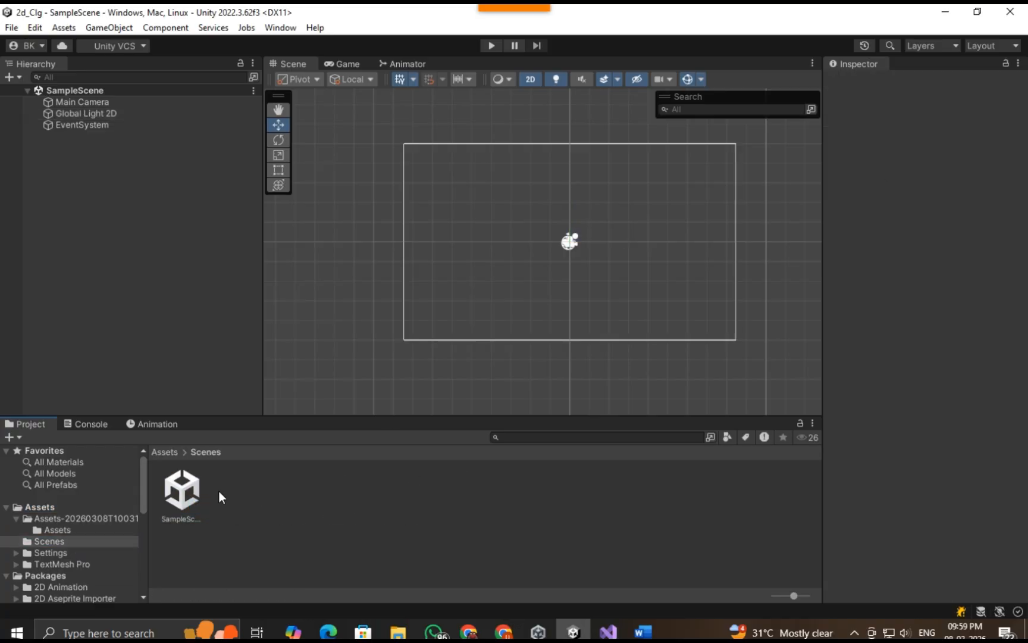
right_click(218, 490)
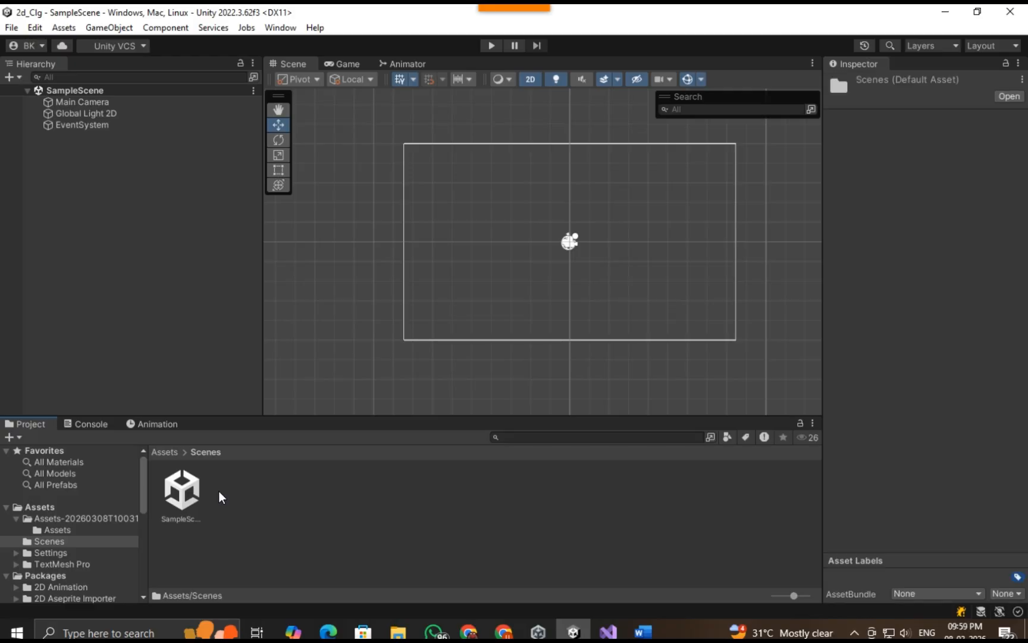
mouse_move(263, 81)
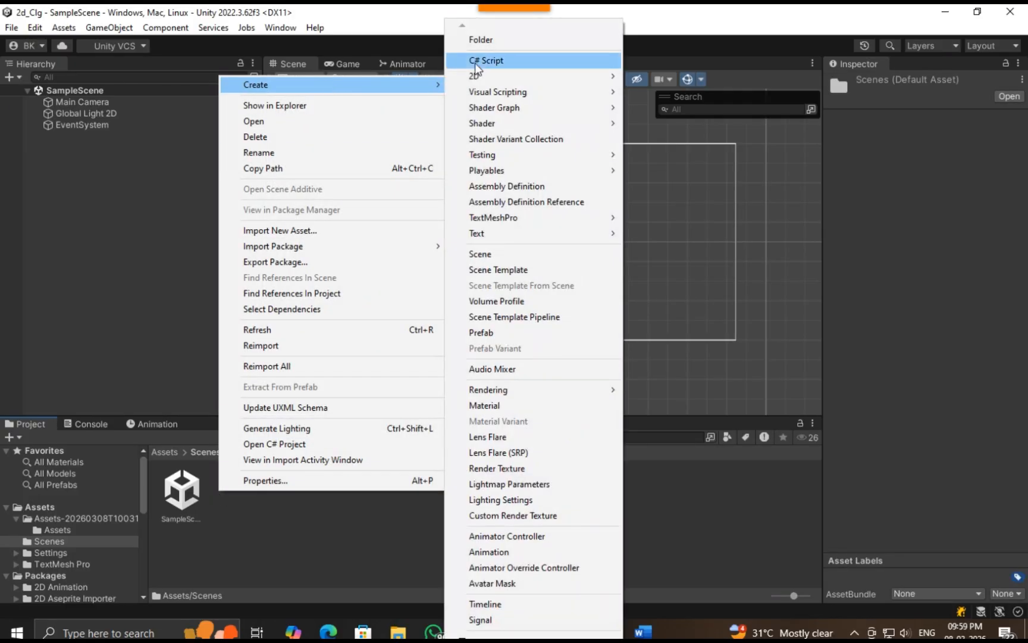
left_click(509, 260)
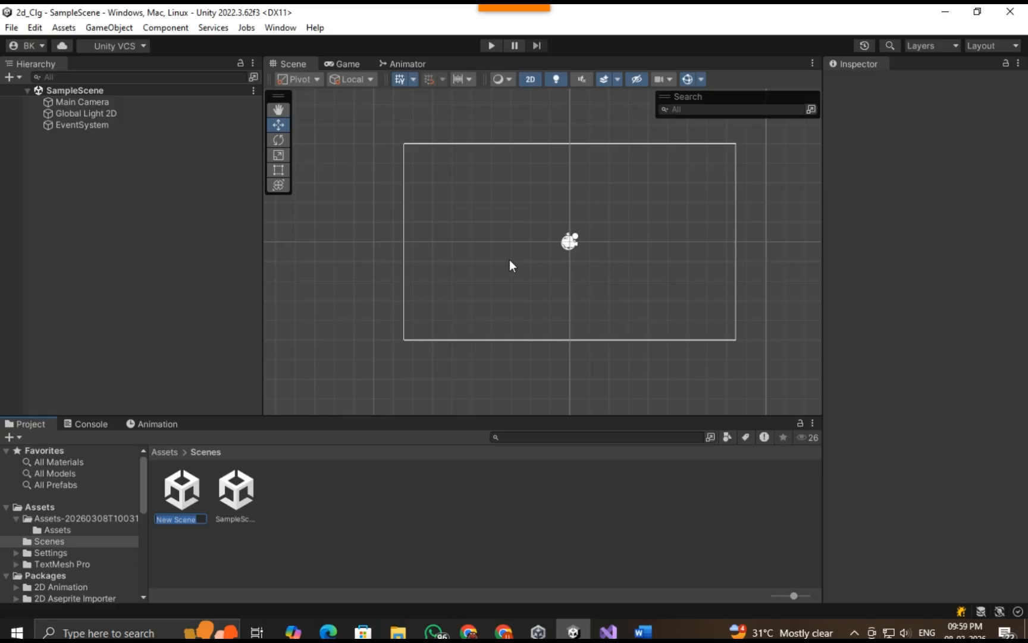
type("New_Sc")
key("ctrl+a")
key("Return")
left_click(320, 555)
Step: Show the Game view, open New_Scene to look at its background, and reopen SampleScene
left_click(360, 60)
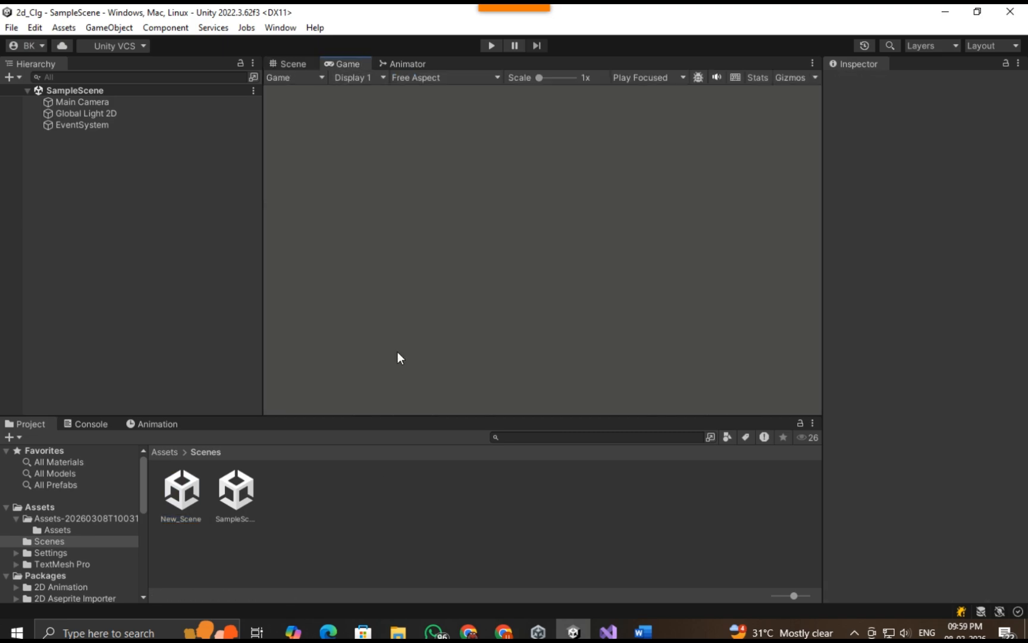
left_click(229, 495)
double_click(199, 496)
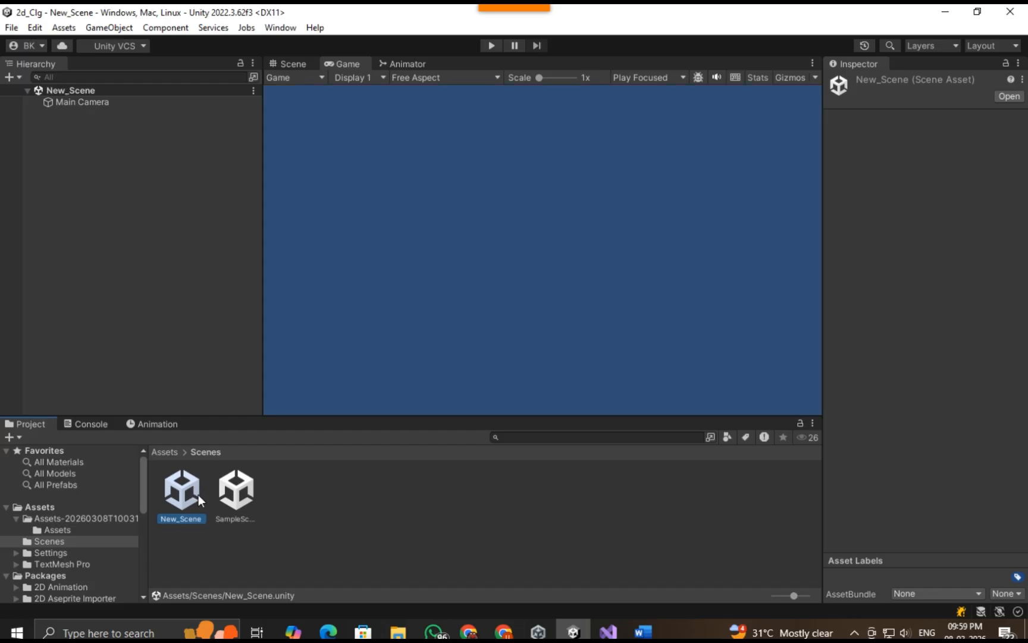
double_click(229, 493)
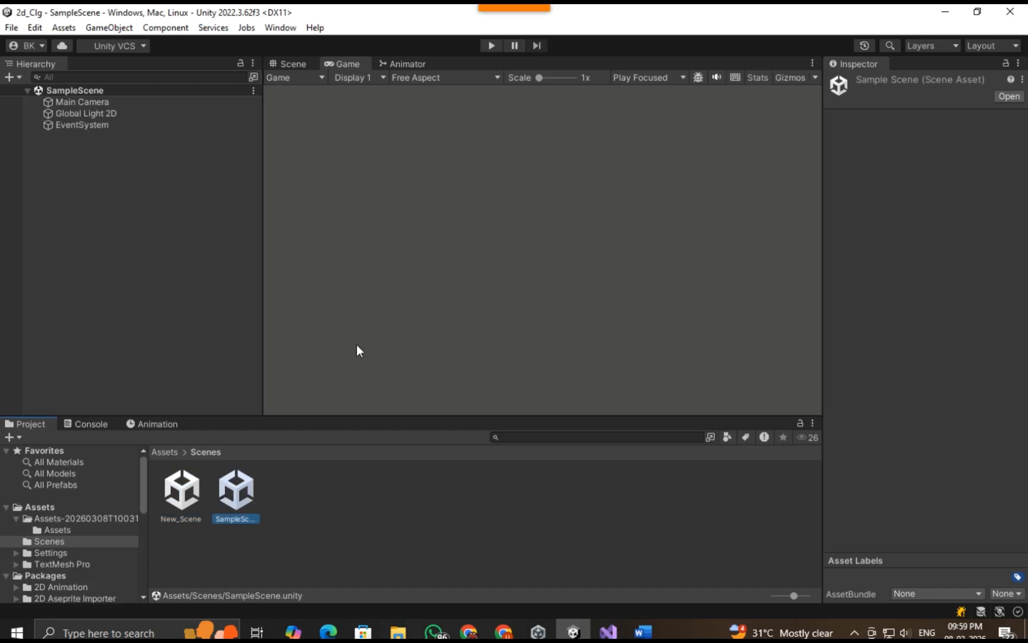
Step: Change the Main Camera's solid background color in SampleScene to a lighter neutral gray and save the scene
left_click(91, 105)
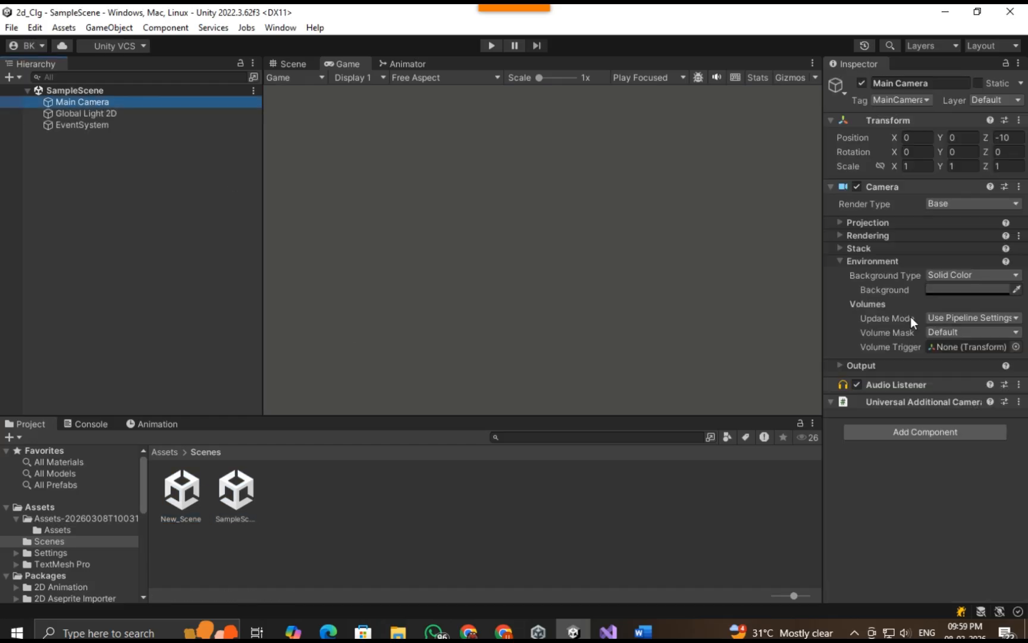
left_click(948, 289)
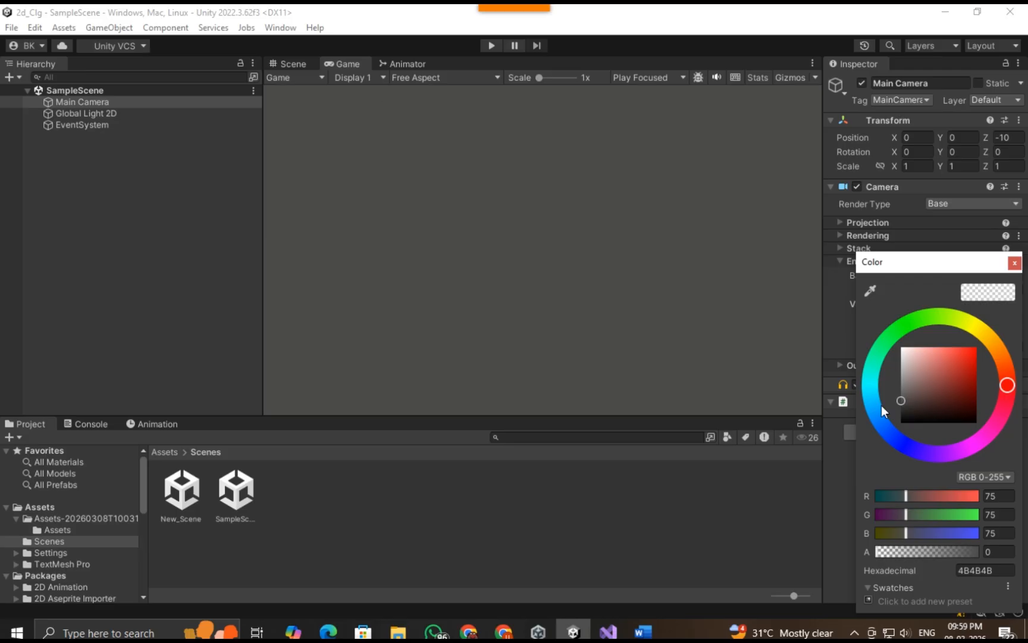
mouse_move(882, 404)
left_mouse_down()
mouse_move(956, 375)
mouse_move(936, 333)
mouse_move(909, 388)
mouse_move(878, 396)
left_mouse_up()
left_click(1015, 262)
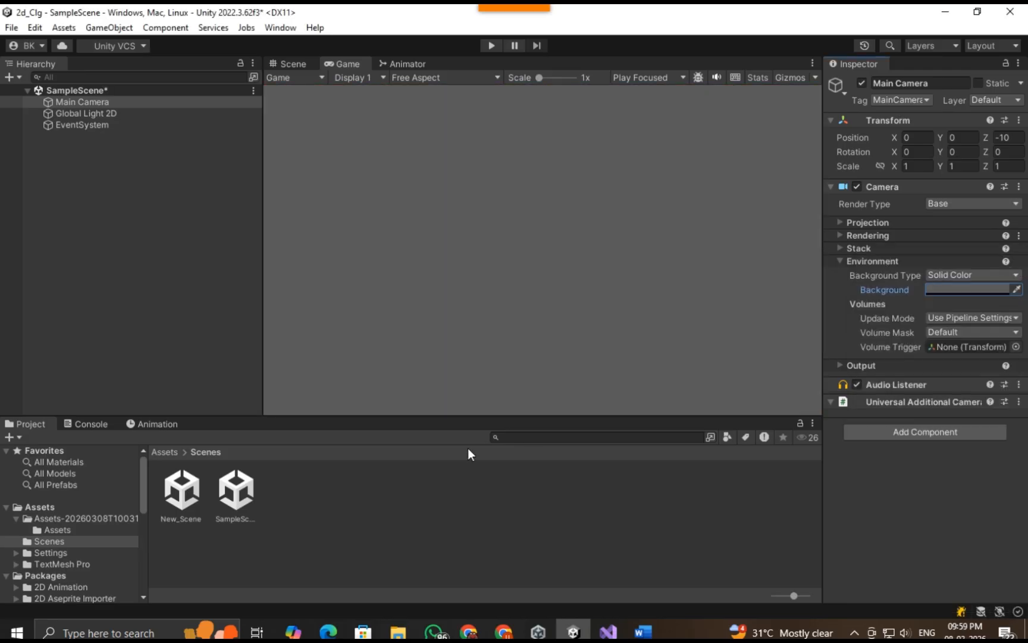
left_click(253, 486)
double_click(253, 486)
key("Return")
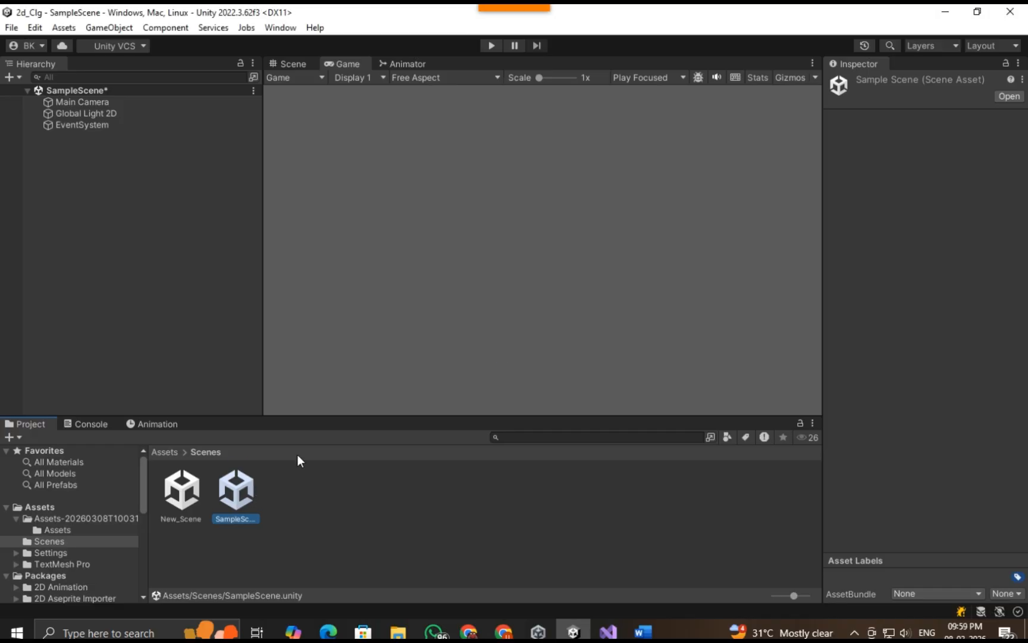
Step: Switch between New_Scene and SampleScene to compare their backgrounds, ending with SampleScene open
double_click(187, 501)
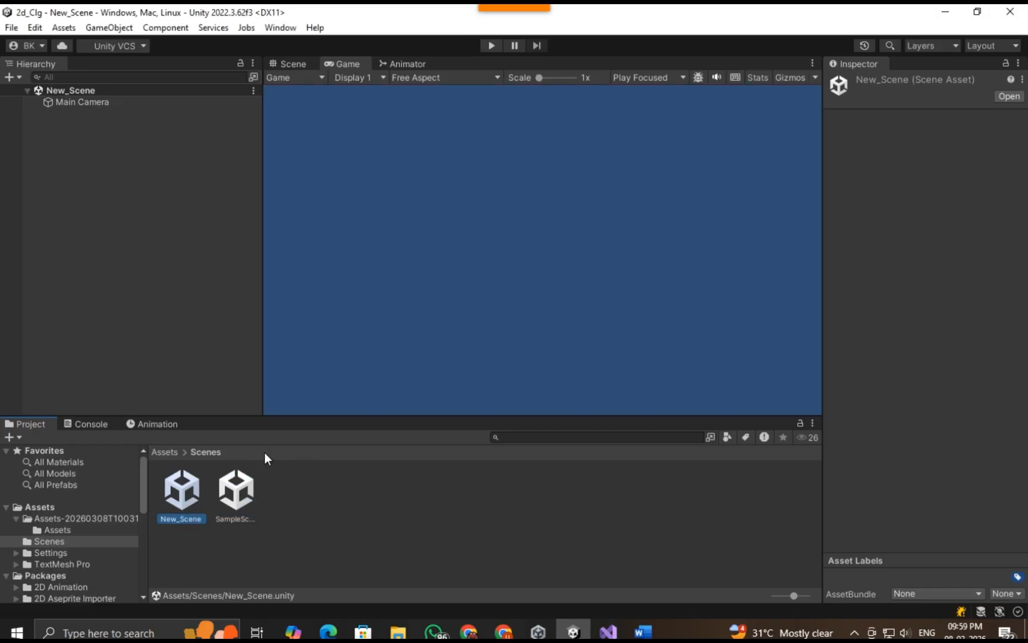
left_click(241, 499)
double_click(241, 498)
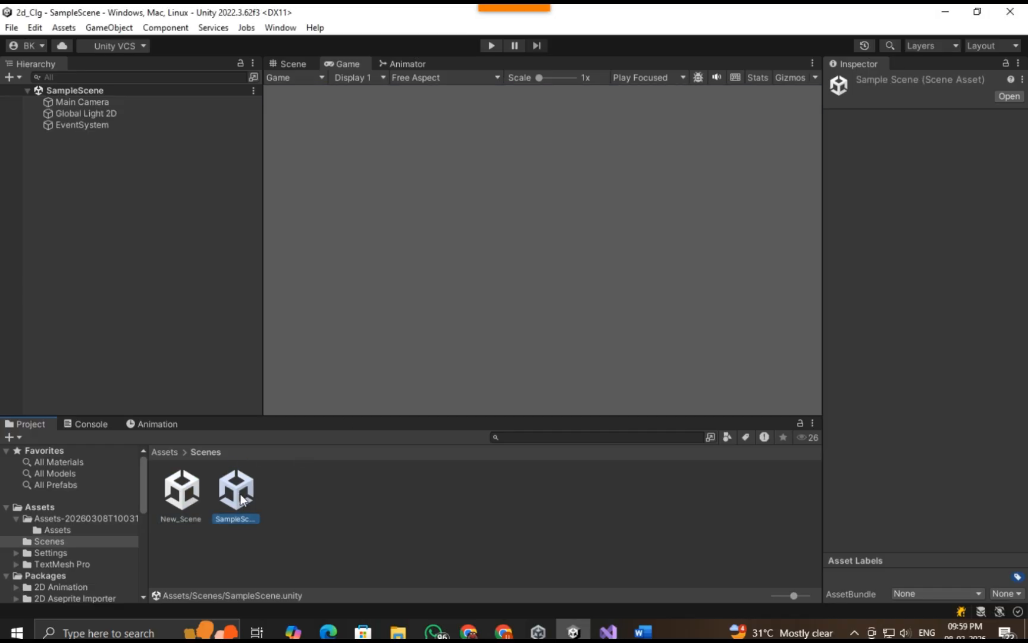
left_click(207, 495)
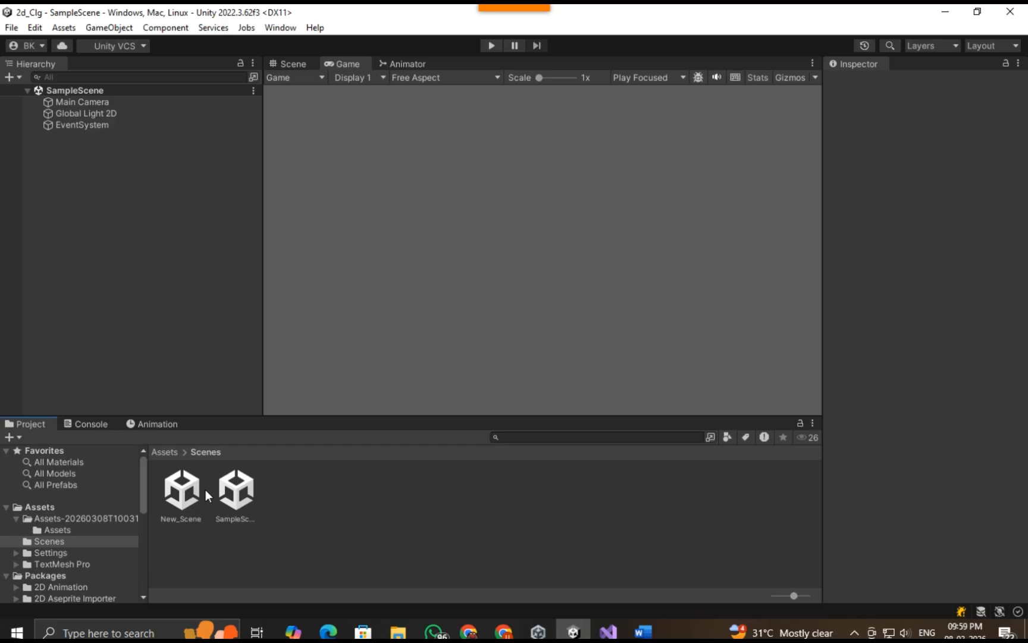
double_click(185, 496)
double_click(237, 497)
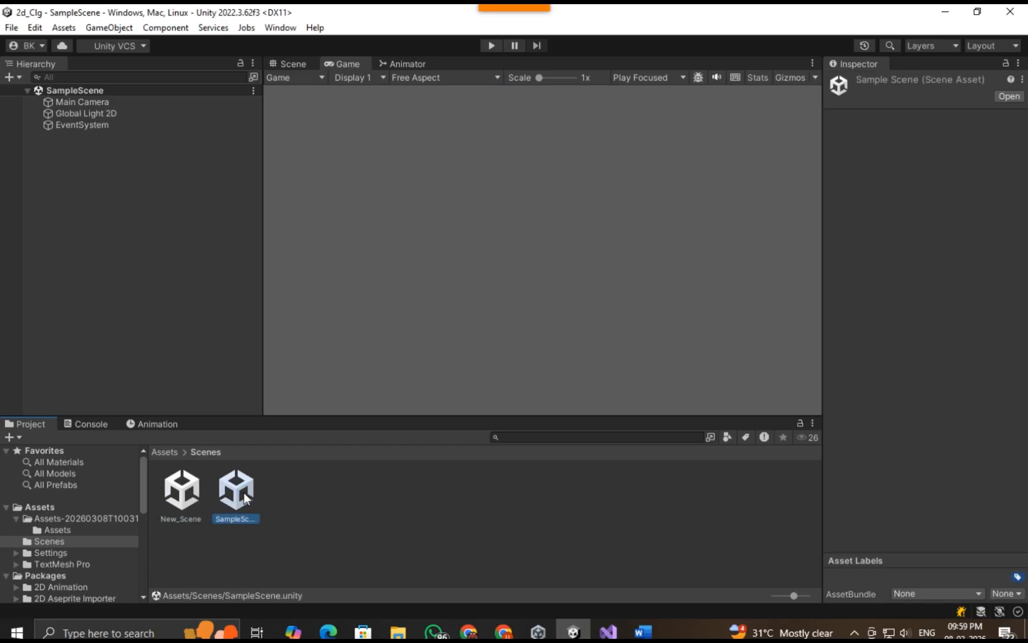
Step: Switch to Word, review exercise 8 on designing two scenes and changing the scene on button click, and return to Unity
left_click(608, 632)
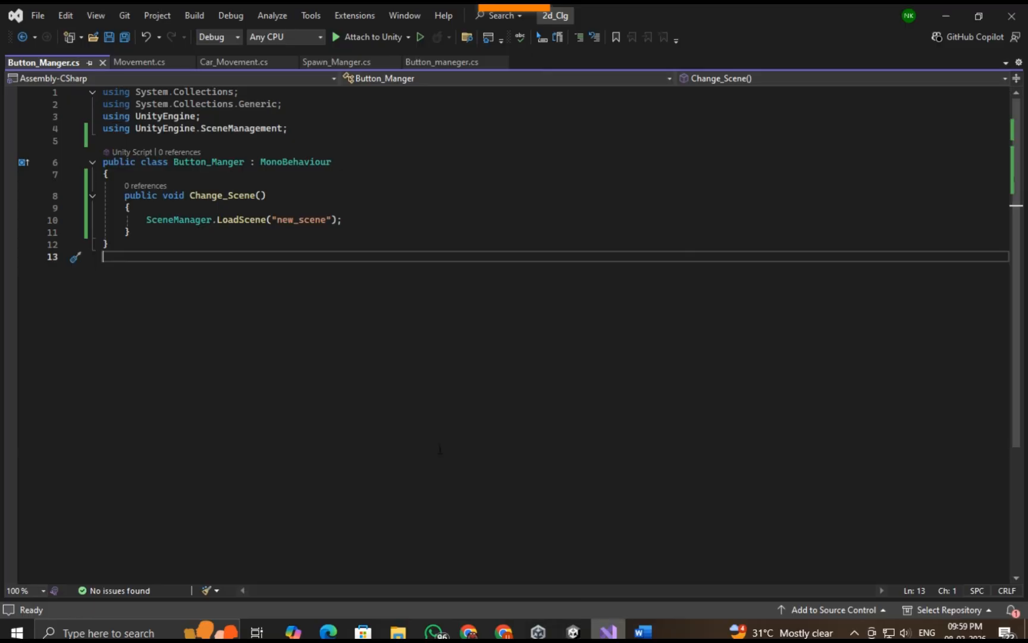
left_click(644, 632)
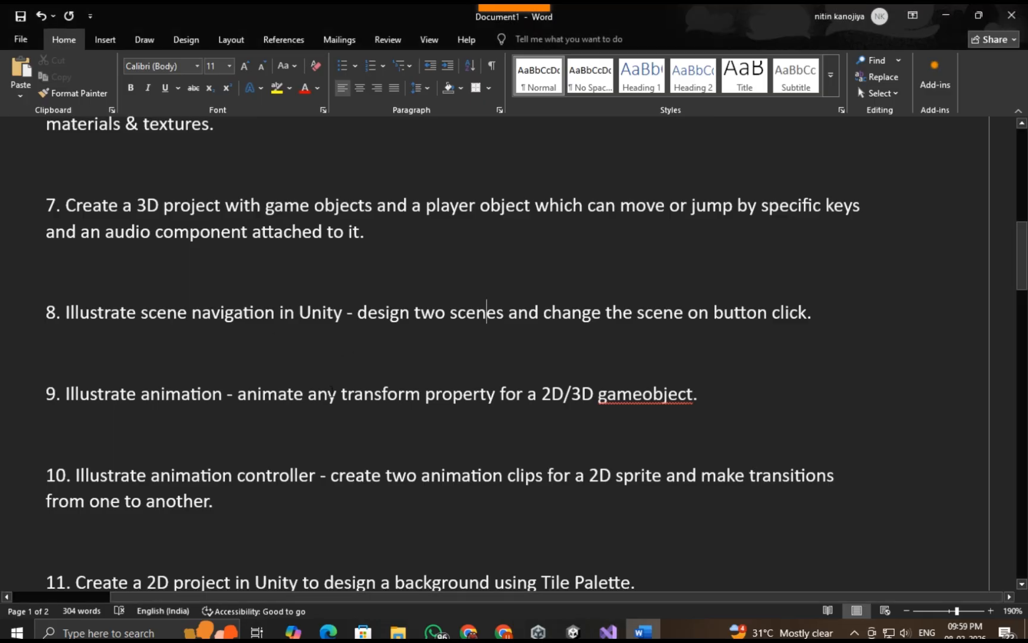
left_click_drag(358, 313, 502, 313)
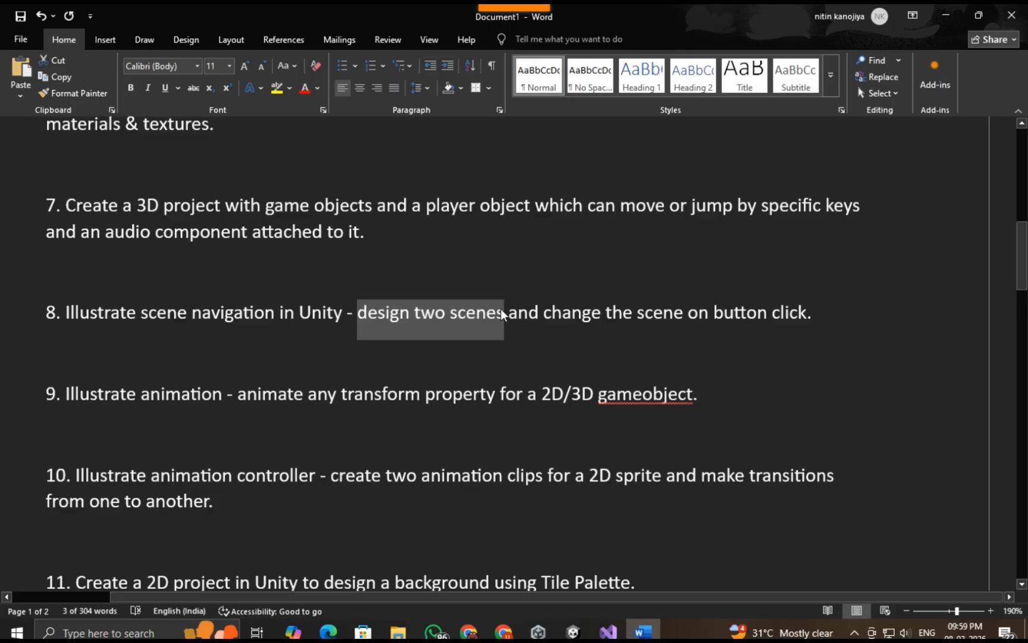
left_click(502, 314)
left_click_drag(544, 313, 812, 313)
key("alt+Tab")
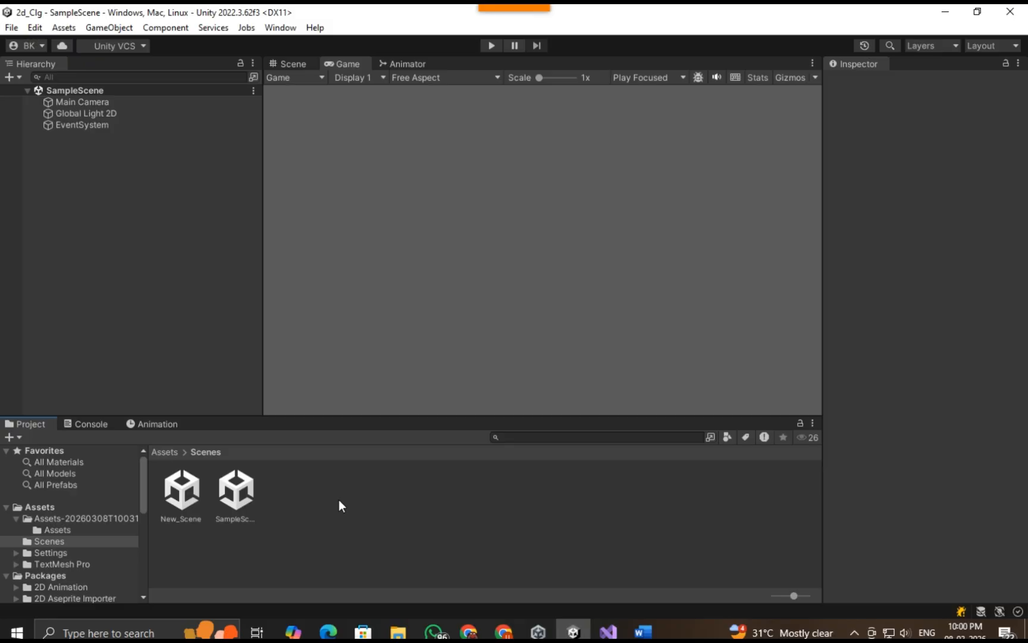
Step: Add a Button - TextMeshPro UI object to SampleScene
right_click(63, 151)
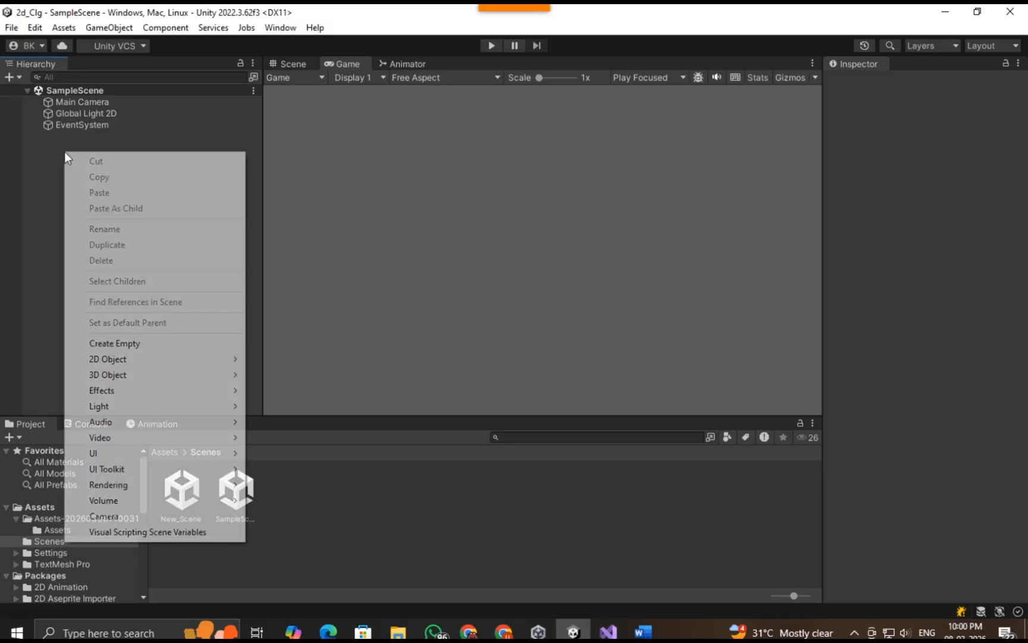
left_click(46, 154)
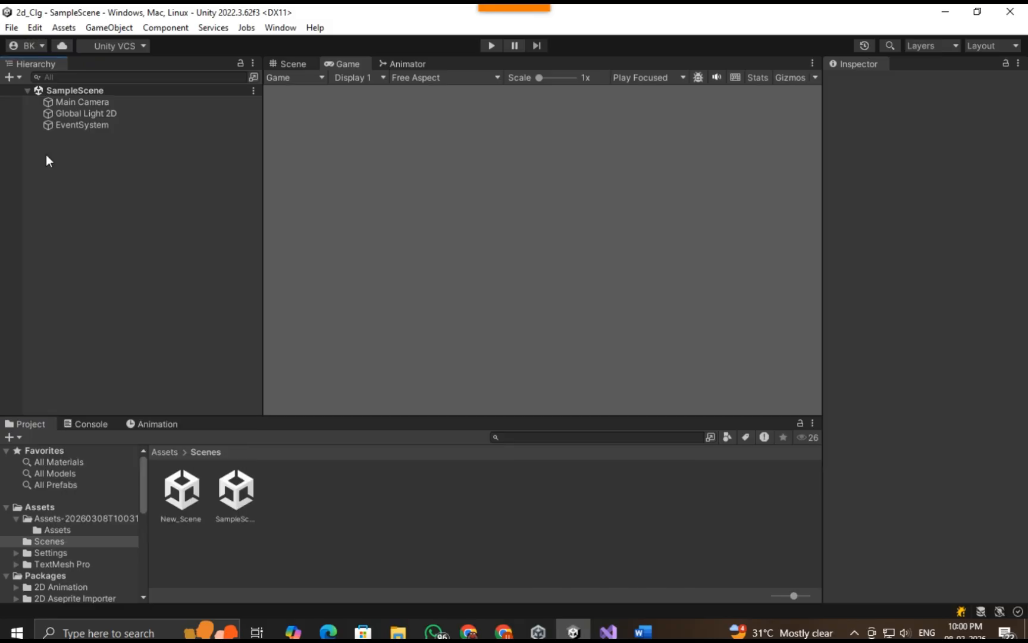
right_click(46, 155)
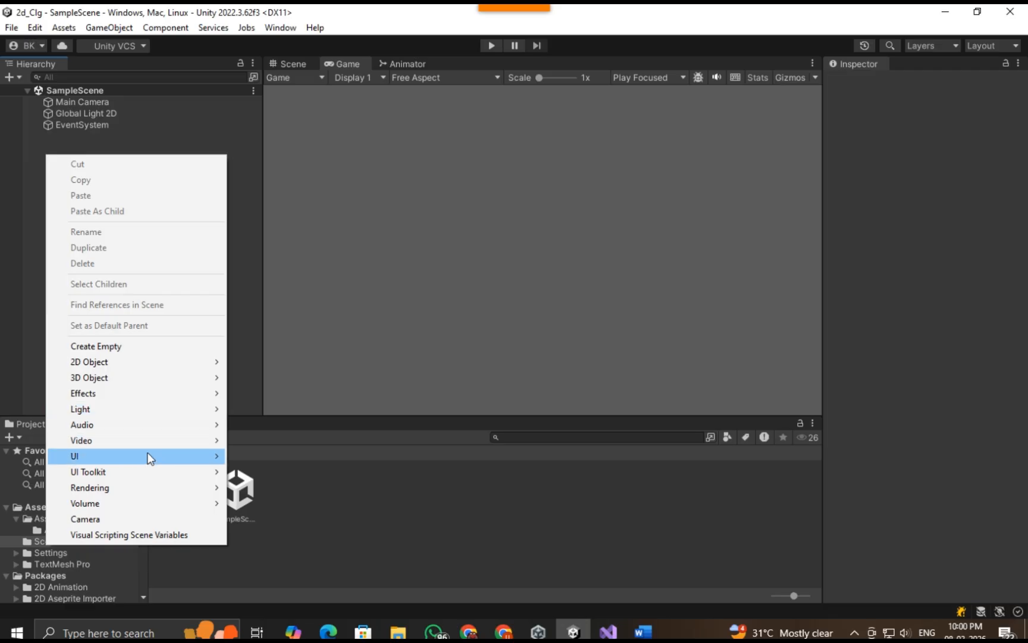
mouse_move(149, 455)
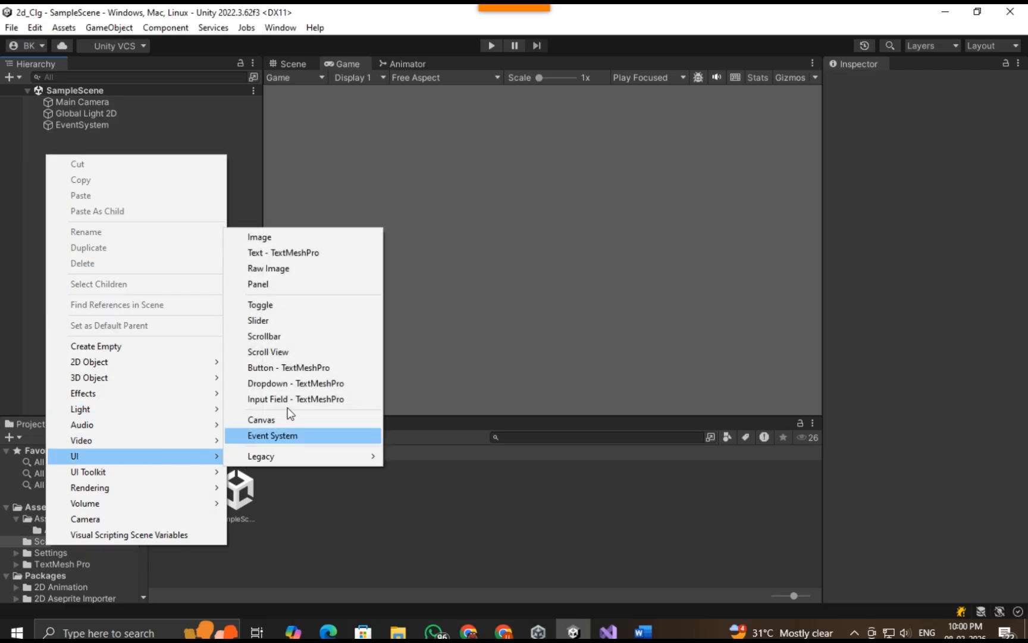
left_click(271, 367)
left_click(111, 255)
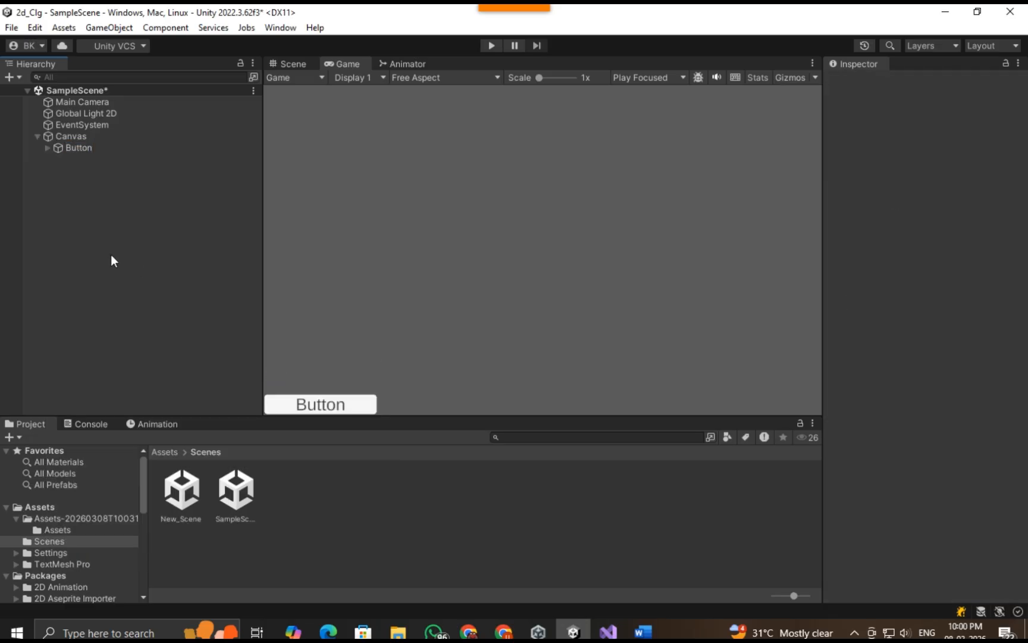
Step: Move the button to the horizontal center of the canvas, slightly below its middle, check it in the Game view and save the scene
left_click(92, 147)
left_click(300, 63)
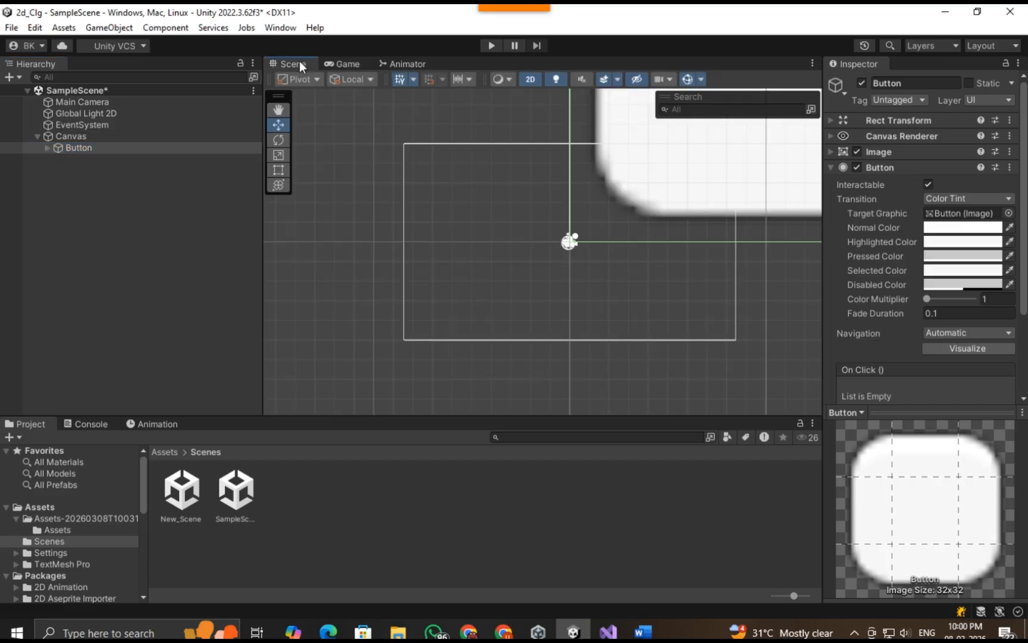
scroll(586, 264, "down", 5)
scroll(589, 264, "down", 6)
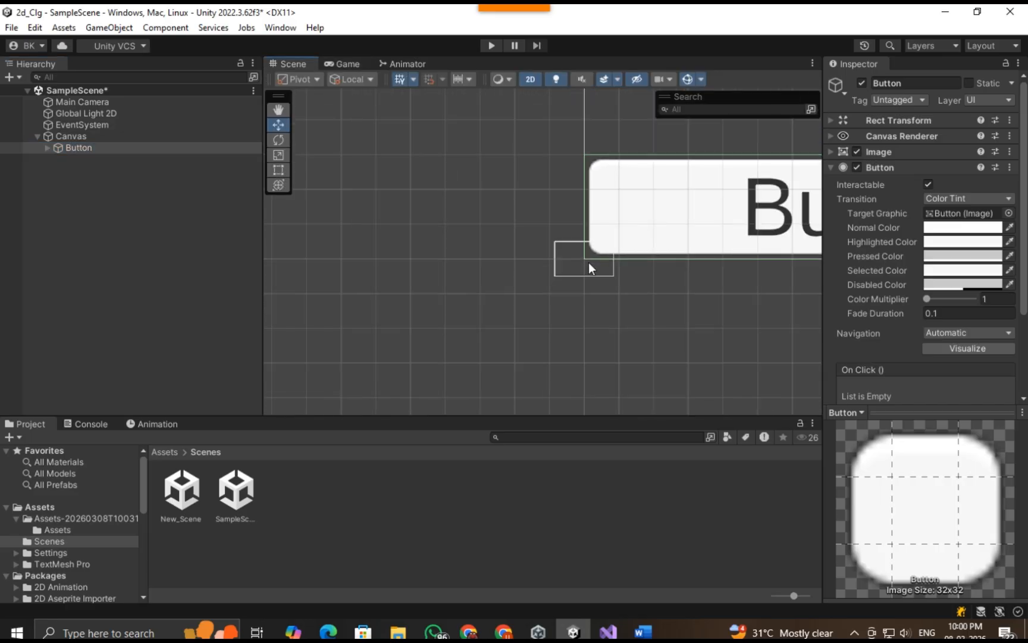
scroll(588, 268, "down", 6)
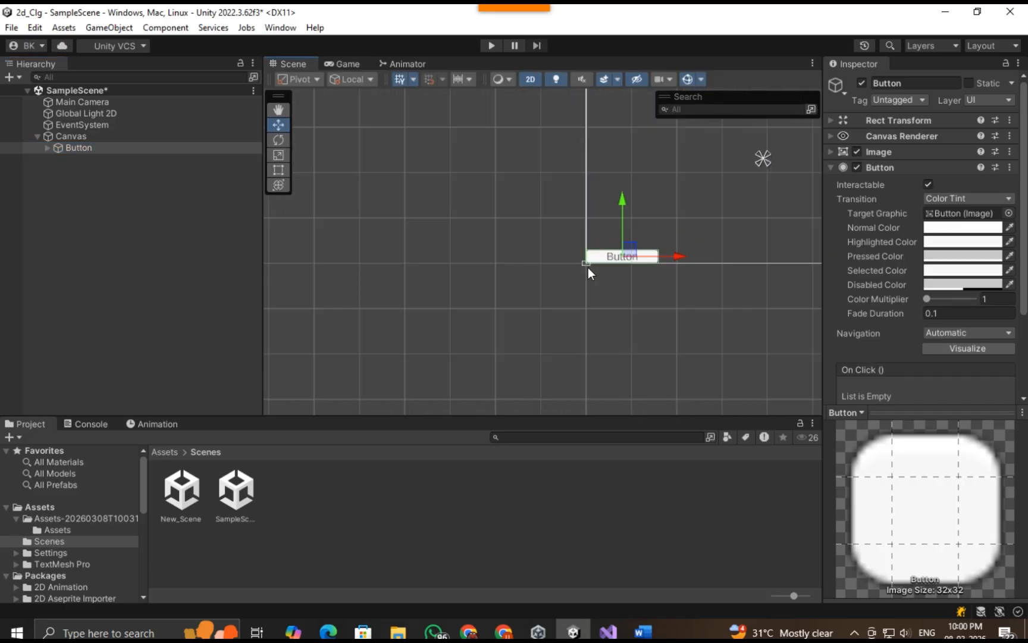
middle_click_drag(589, 270, 434, 291)
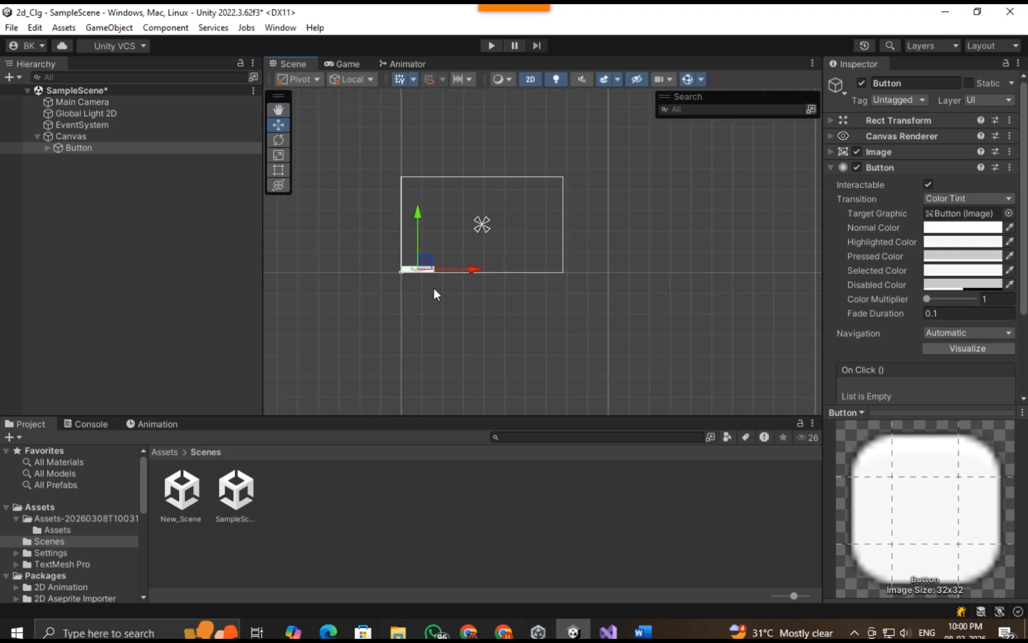
left_click_drag(463, 268, 525, 269)
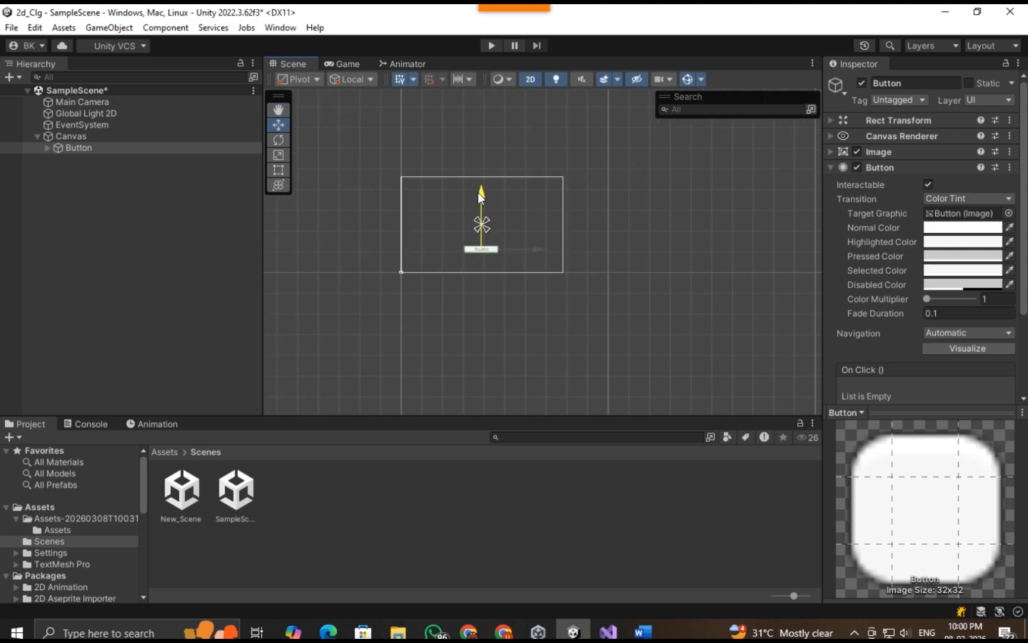
left_click(335, 65)
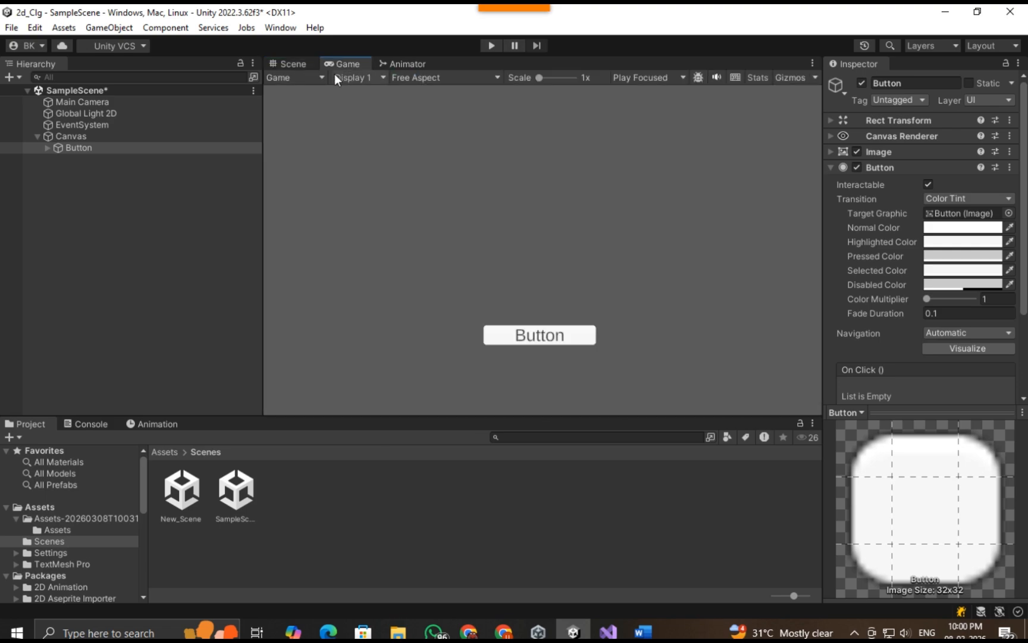
key("ctrl+s")
Step: Add a Text - TextMeshPro object to the Canvas of SampleScene
left_click(288, 64)
scroll(492, 252, "up", 8)
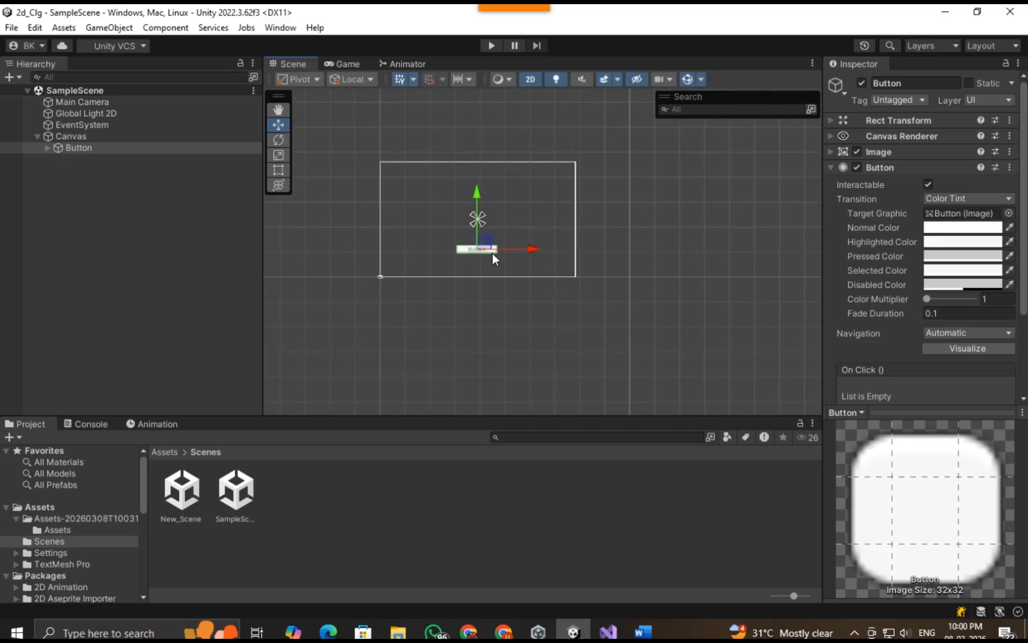
middle_click_drag(457, 273, 492, 306)
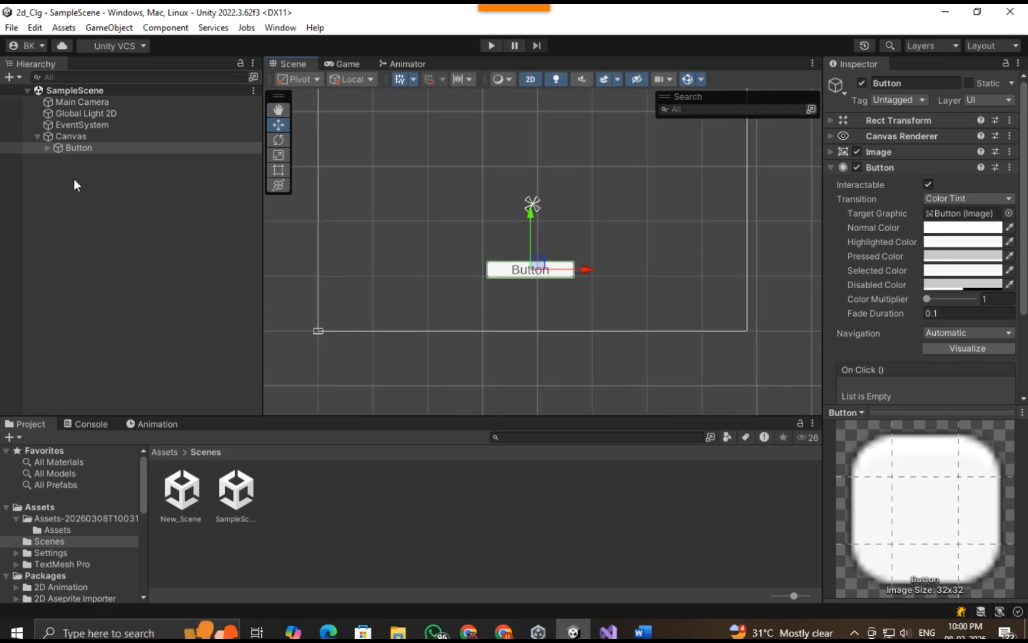
right_click(115, 136)
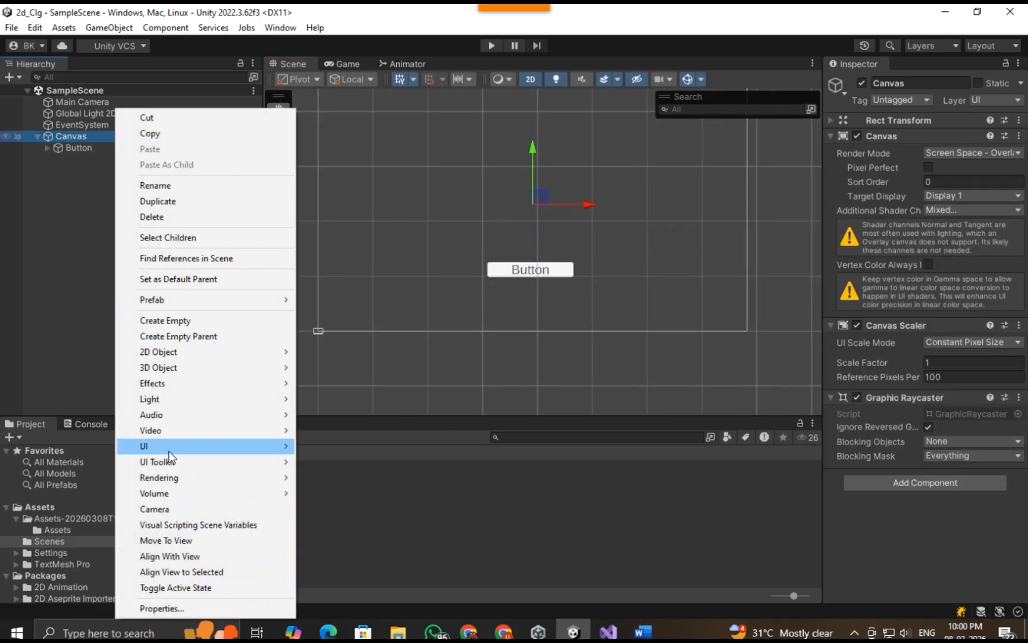
mouse_move(170, 447)
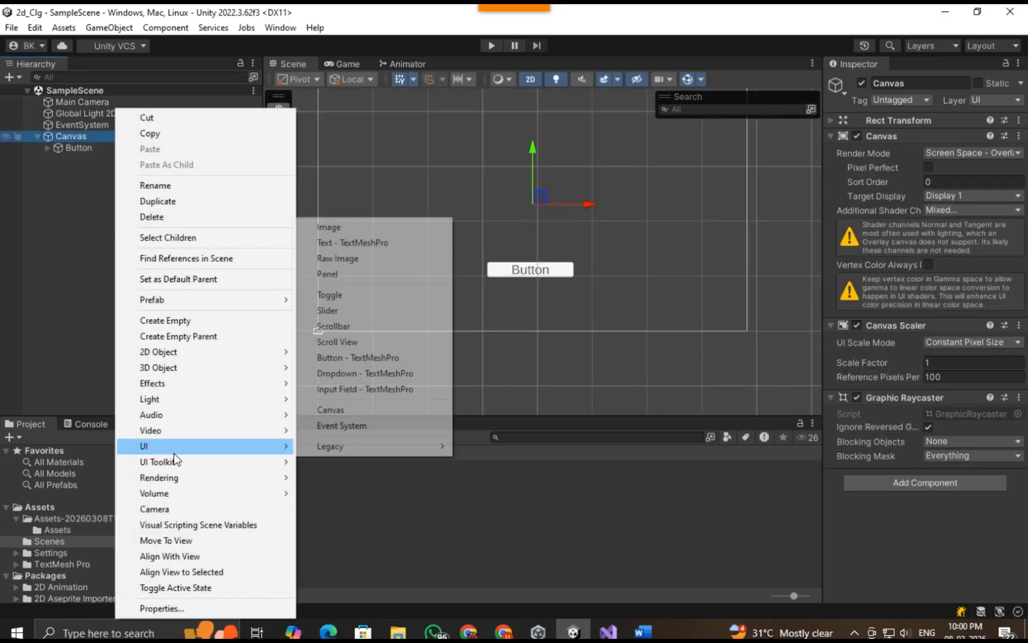
left_click(346, 244)
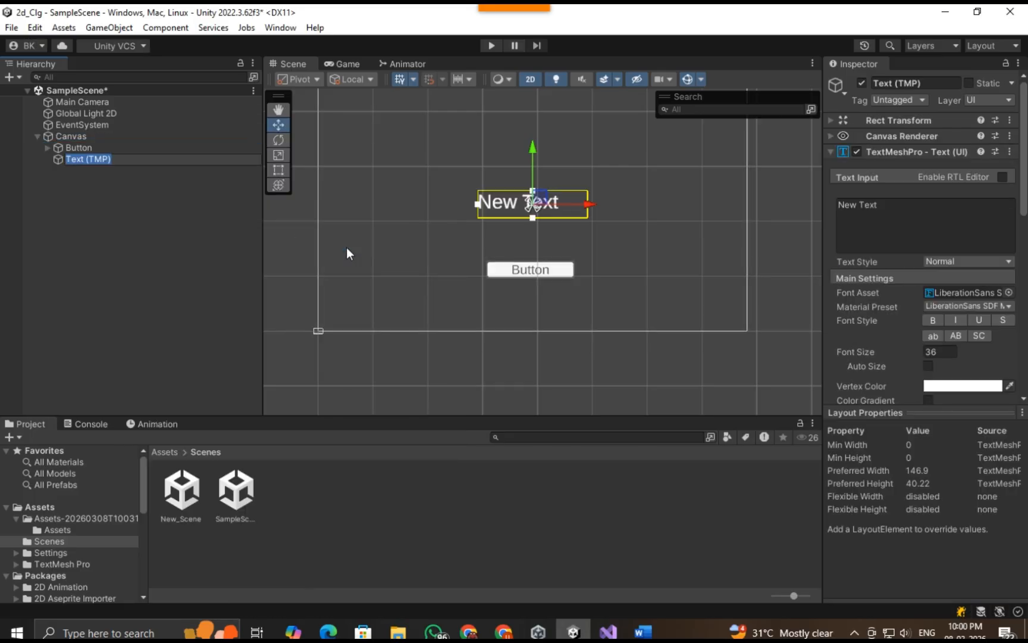
Step: Change the new text's content to "old scene", check it in the Game view and save the scene
left_click(909, 246)
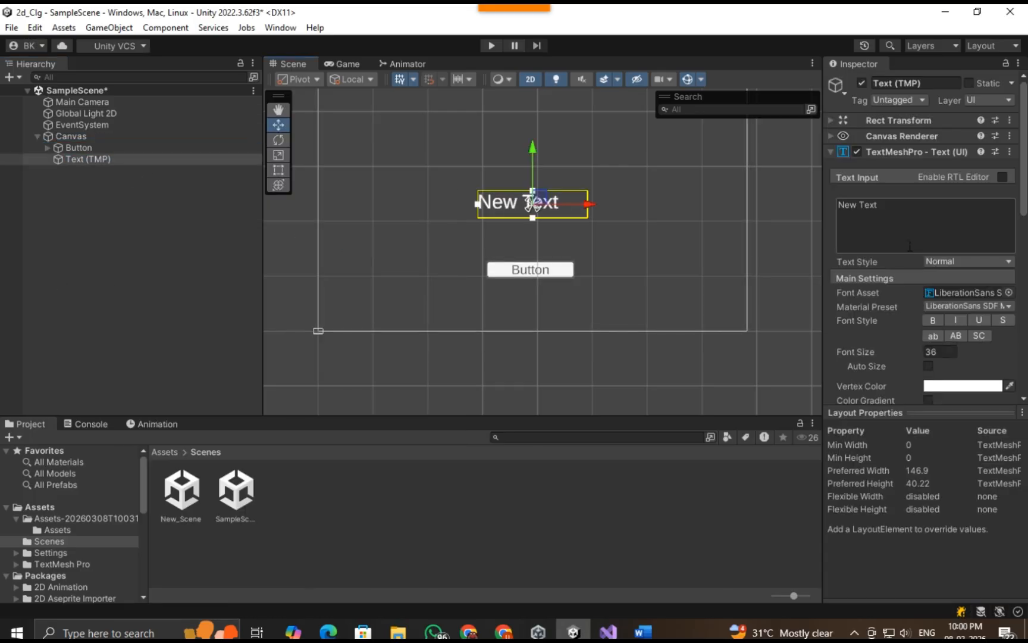
left_click(909, 245)
type("old")
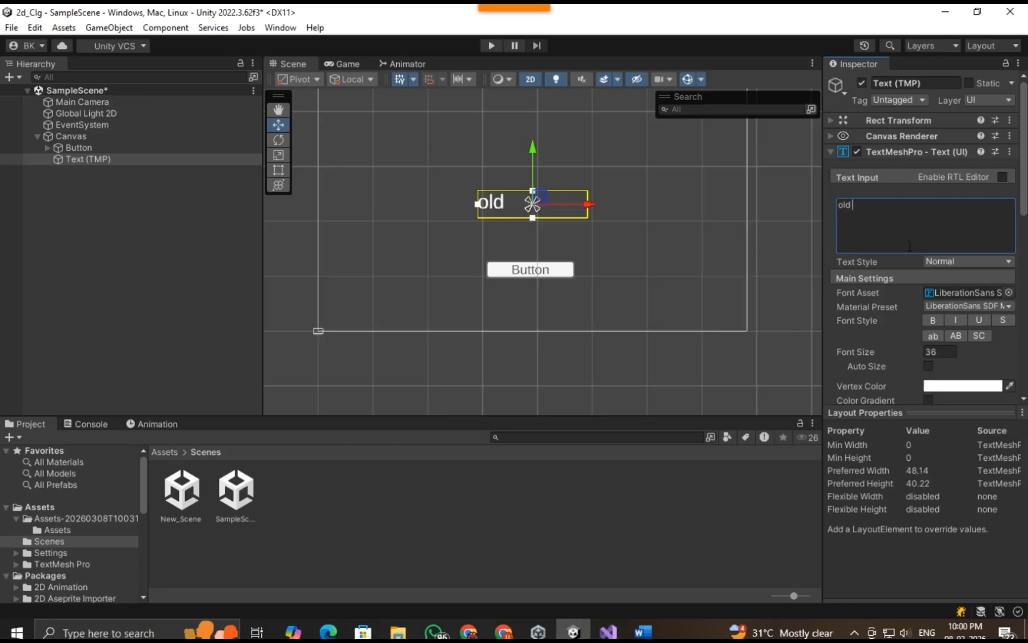
type("  scene")
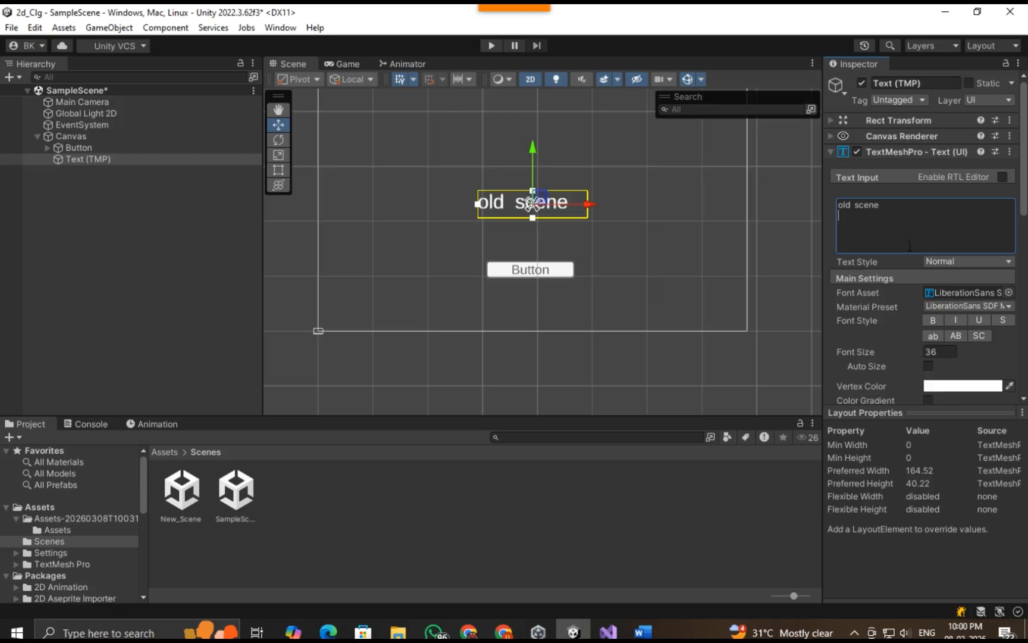
left_click(447, 544)
left_click(336, 64)
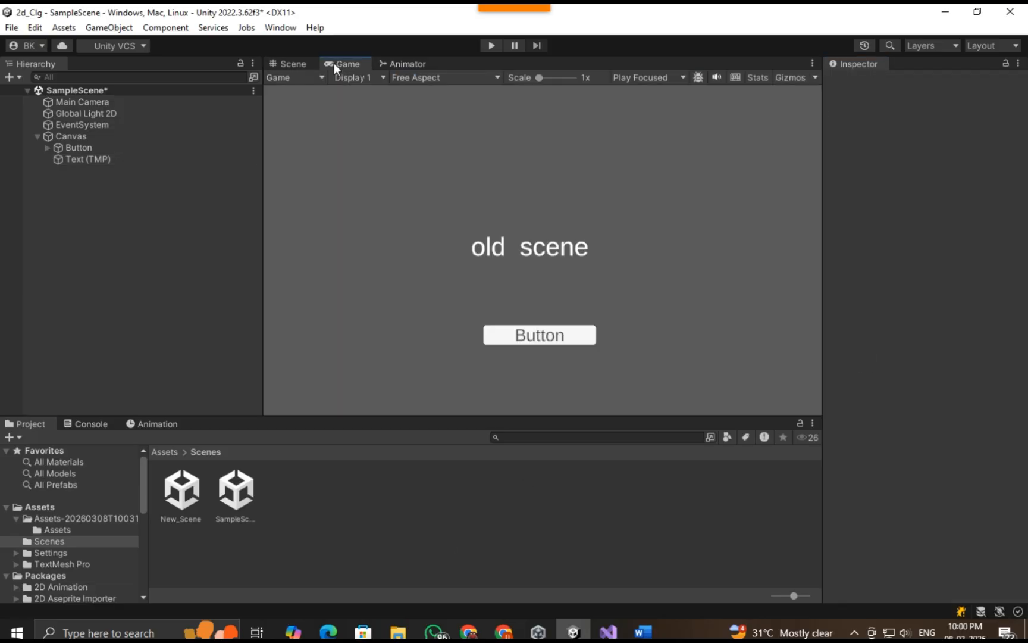
left_click(303, 64)
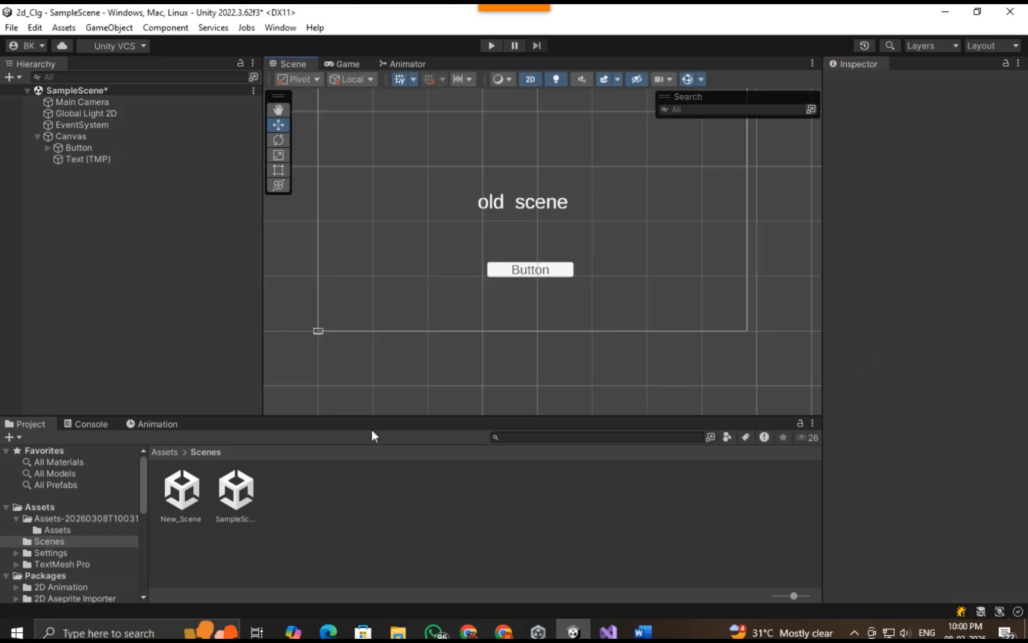
key("ctrl+s")
Step: Open New_Scene and add a Text - TextMeshPro UI object to it
double_click(182, 491)
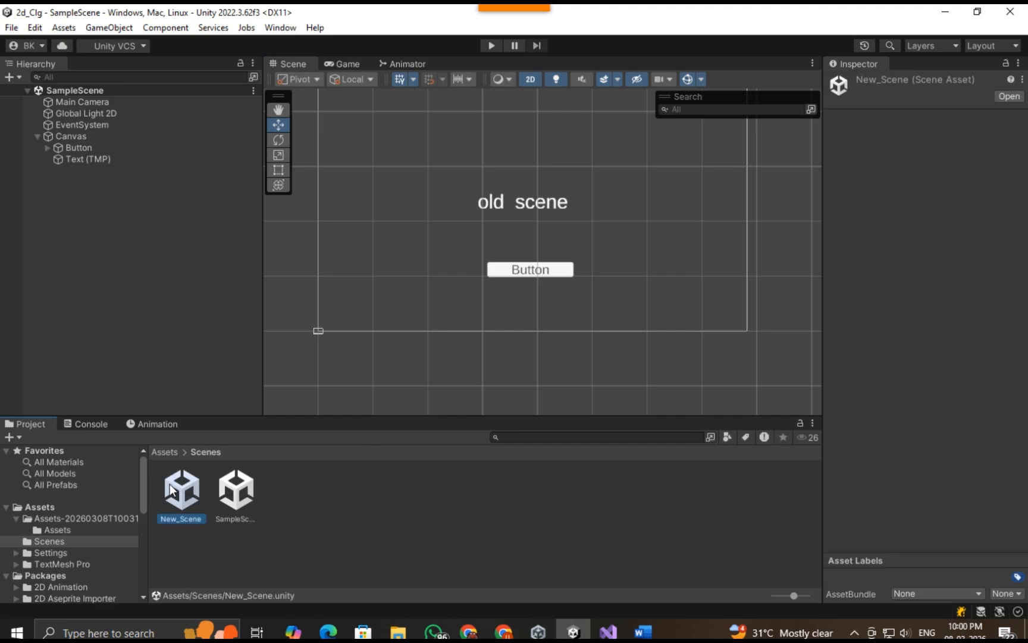
left_click(67, 145)
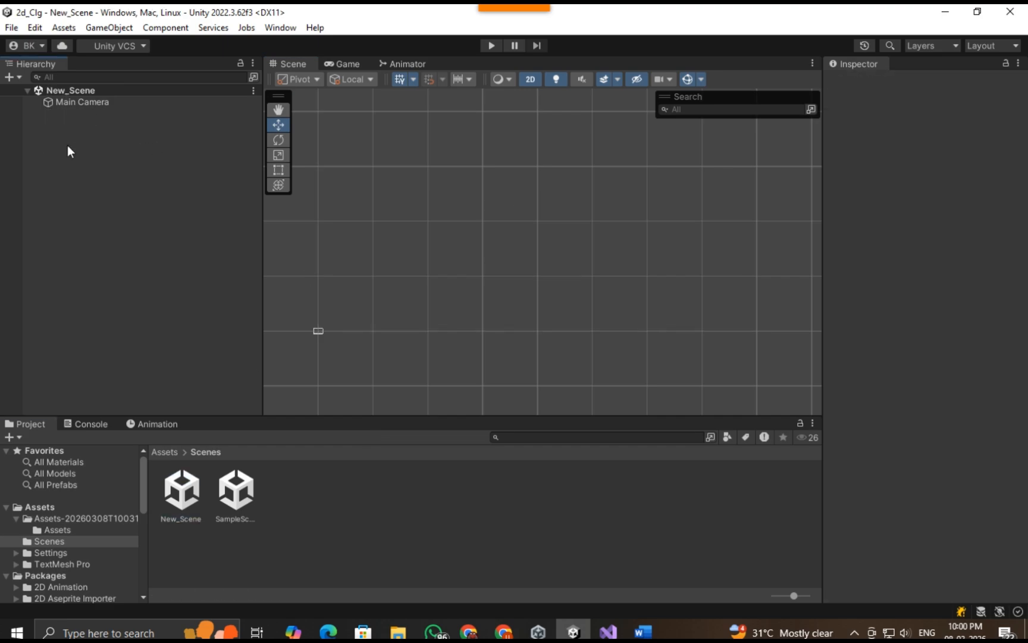
right_click(67, 132)
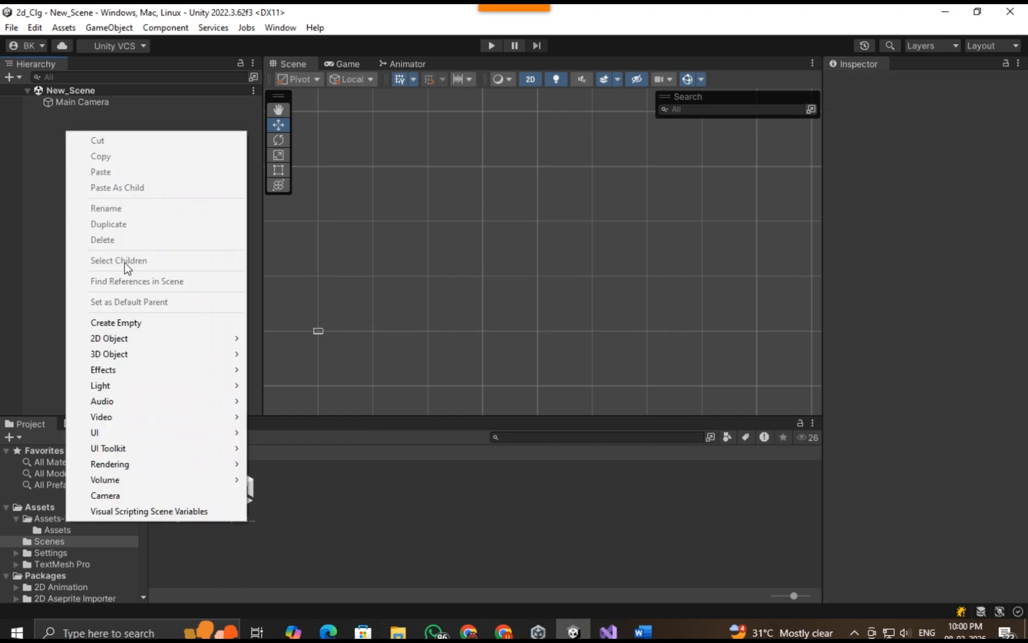
left_click(351, 496)
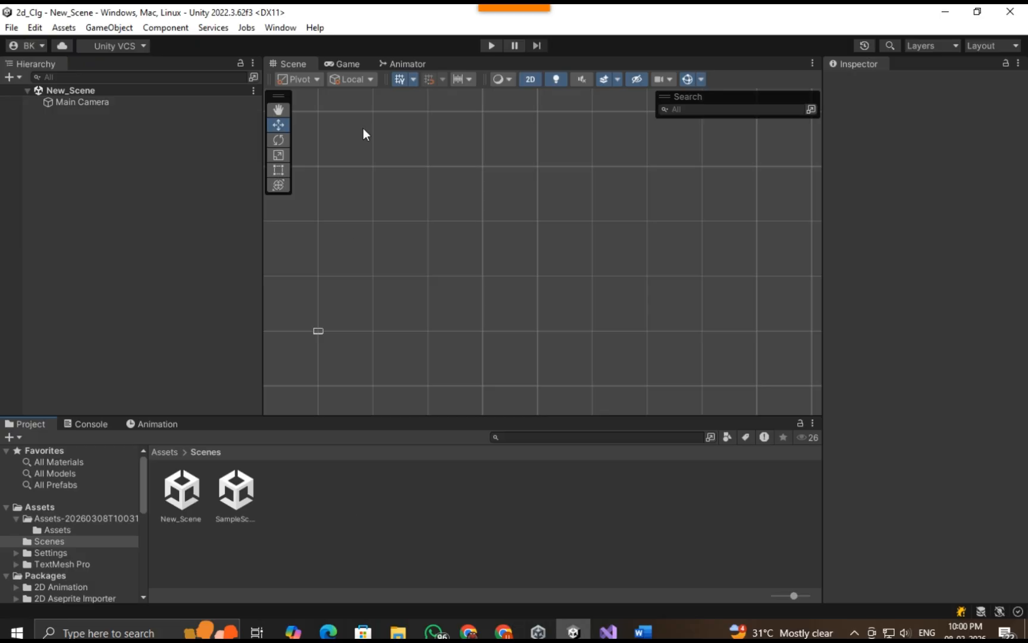
left_click(350, 64)
left_click(316, 66)
right_click(40, 140)
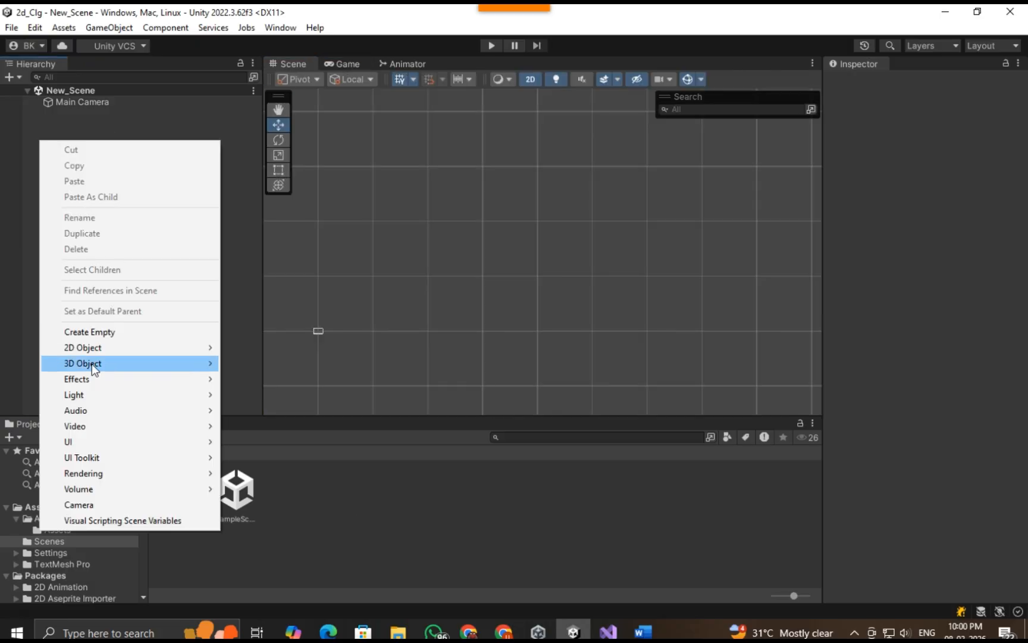
mouse_move(92, 446)
left_click(280, 238)
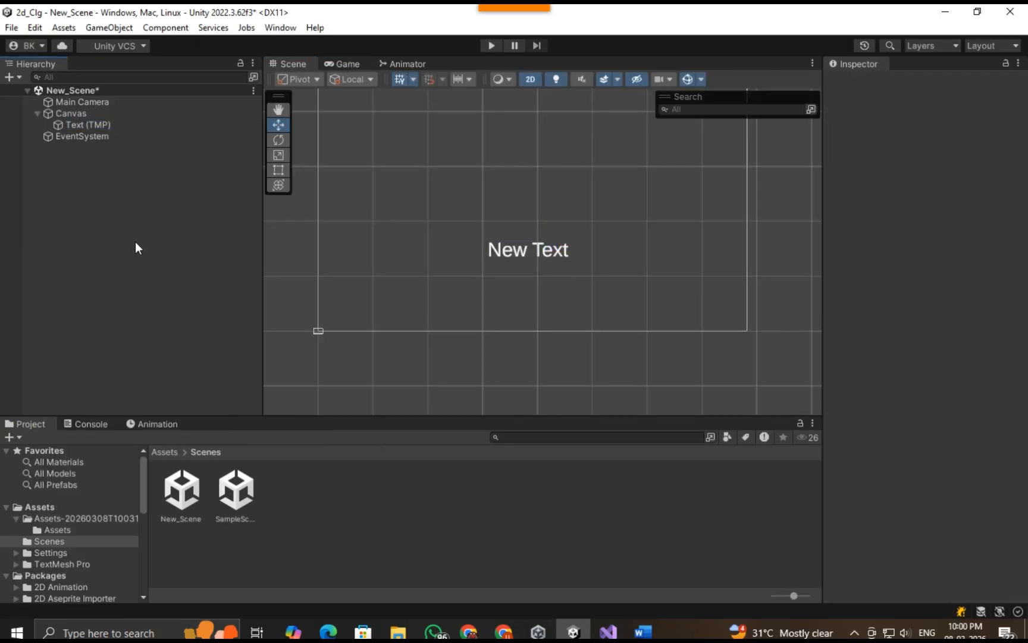
Step: Set the text in New_Scene to "new scene", save the scene and reopen it after switching to SampleScene
left_click(855, 206)
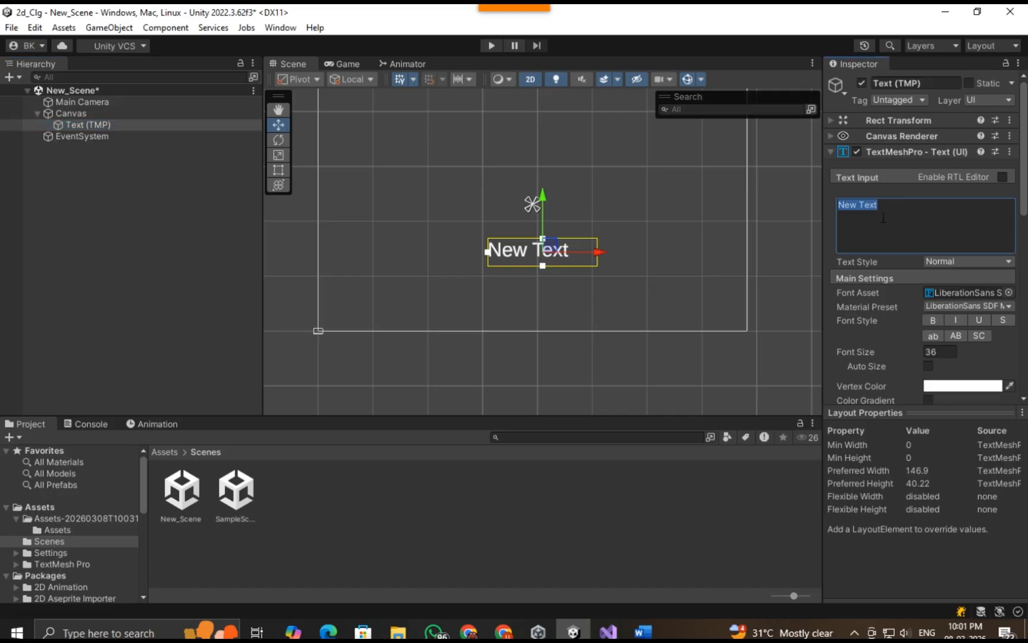
type("new ")
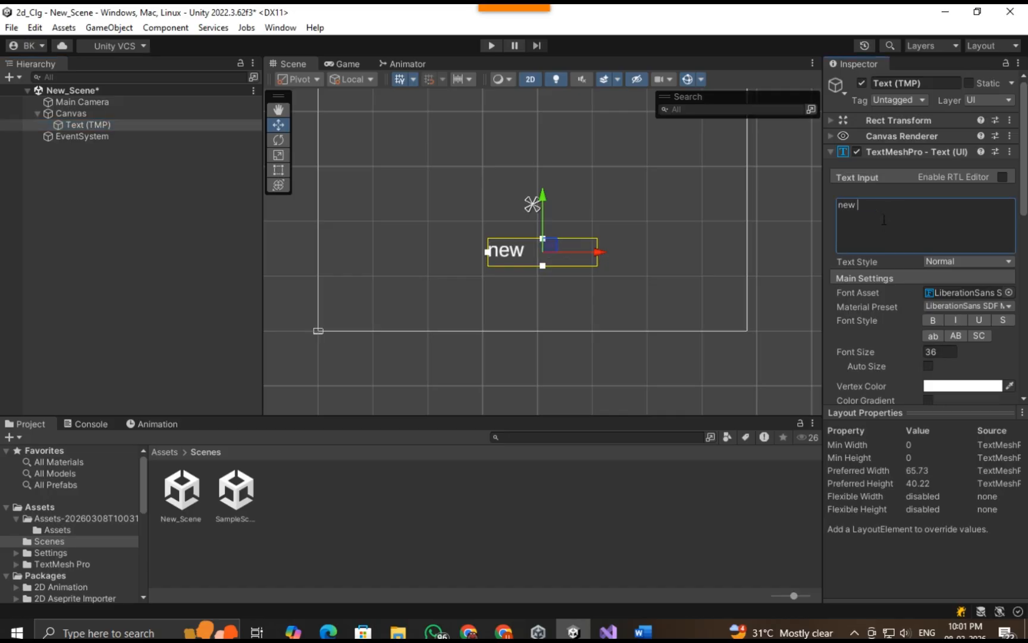
type("d")
key("BackSpace")
type("scene")
key("Return")
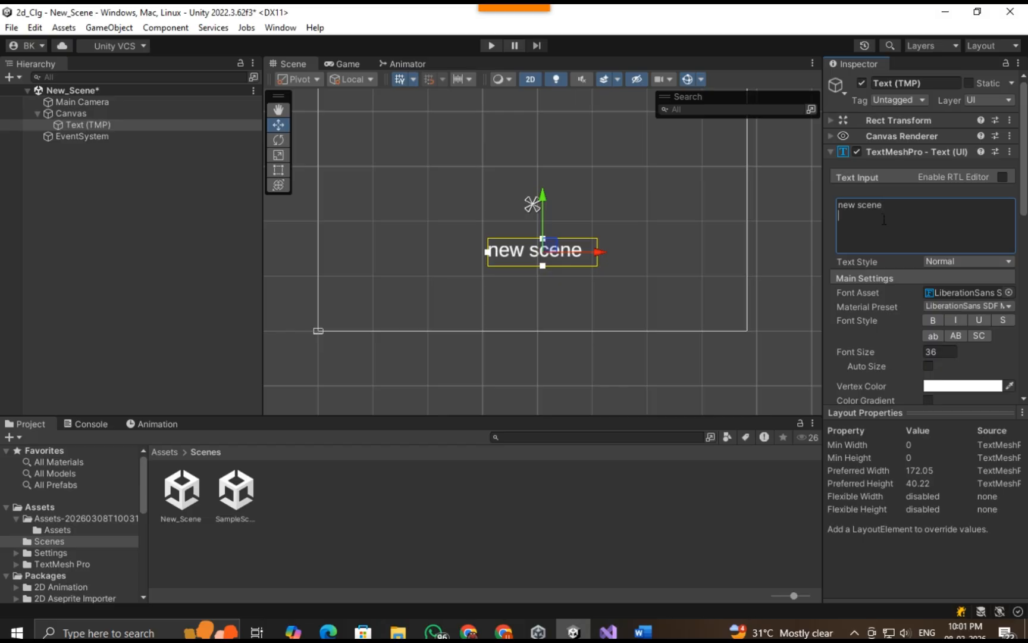
double_click(241, 501)
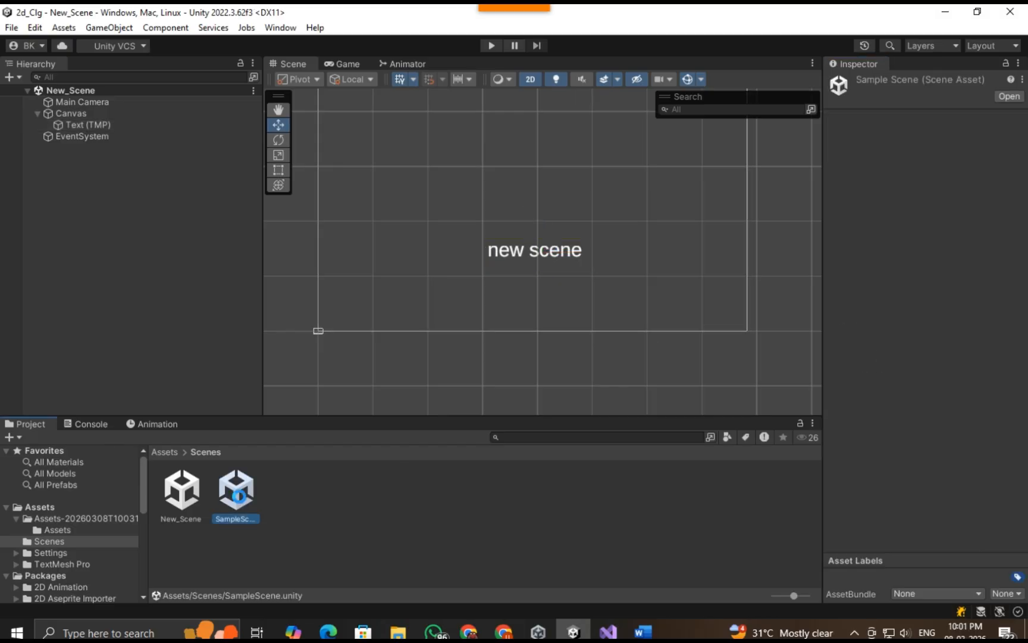
double_click(190, 497)
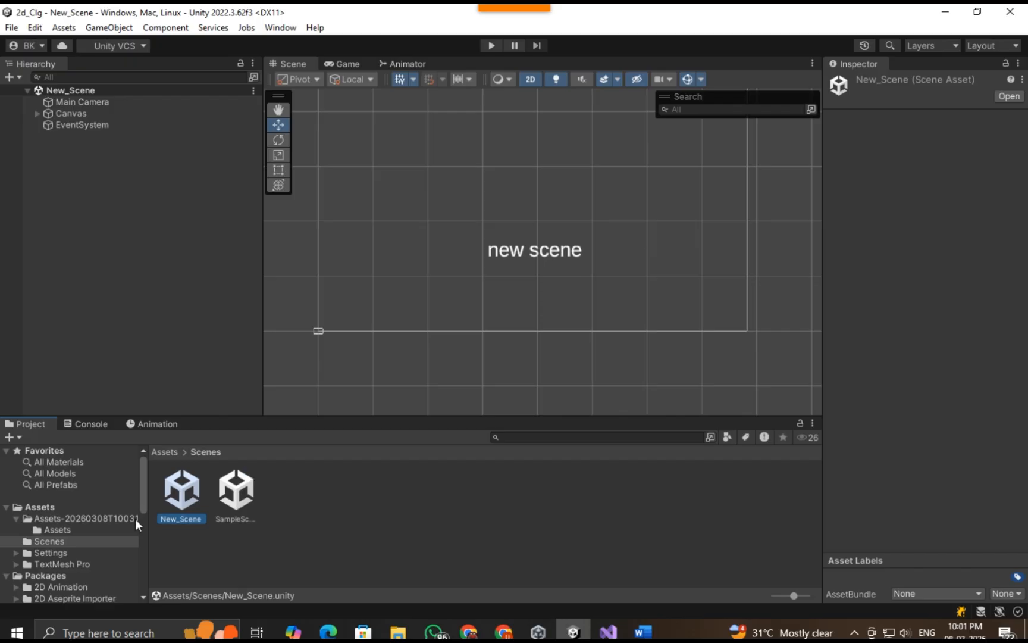
Step: Place the curious-gray cat picture from the imported Assets folder into New_Scene and reset its Transform
left_click(57, 530)
scroll(387, 530, "down", 1)
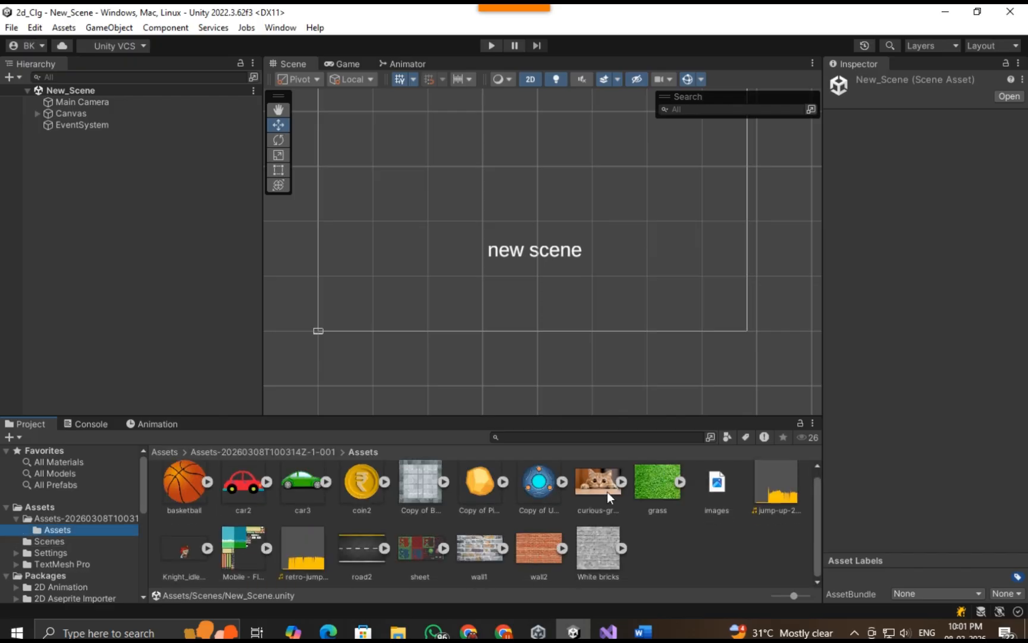
left_click_drag(608, 492, 484, 262)
right_click(865, 117)
left_click(886, 125)
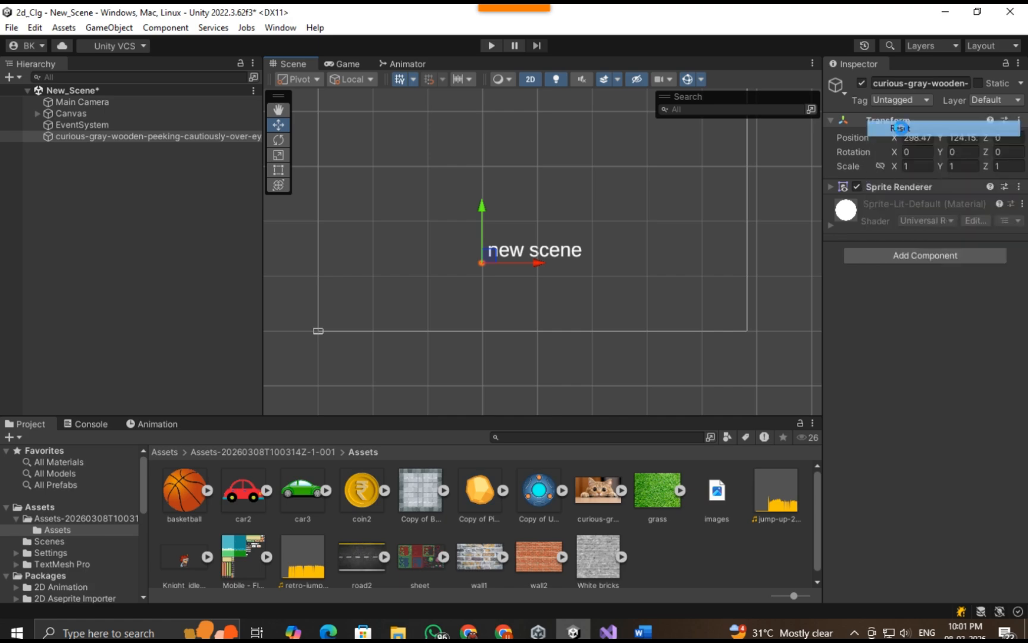
Step: Move the cat picture up to Y position 1.25, above the "new scene" text, check the Game view and save
left_click(342, 64)
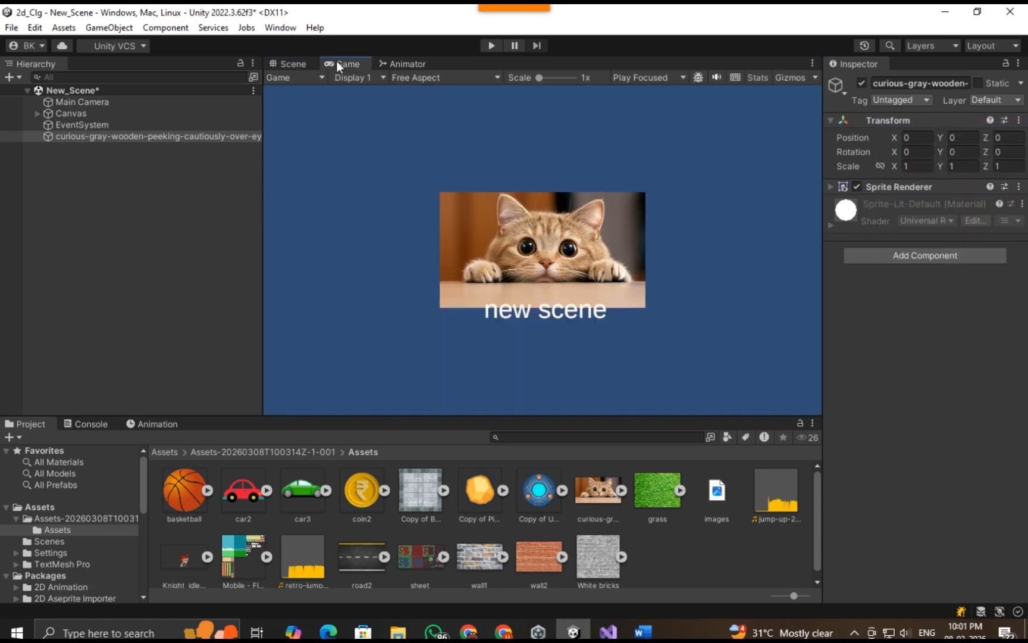
left_click(293, 63)
key("f")
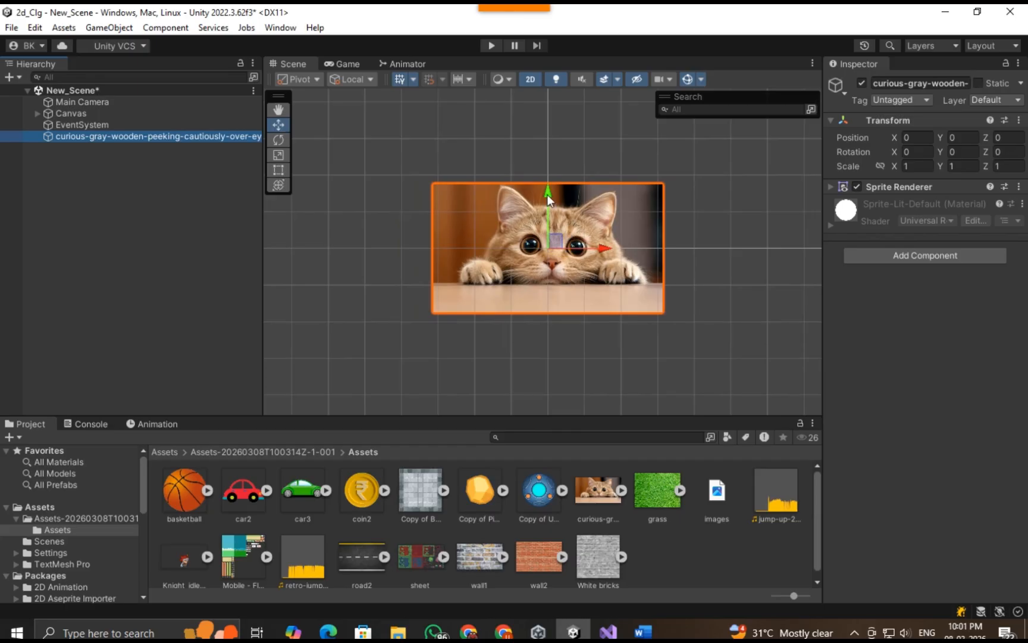
left_click_drag(549, 200, 542, 147)
left_click(344, 63)
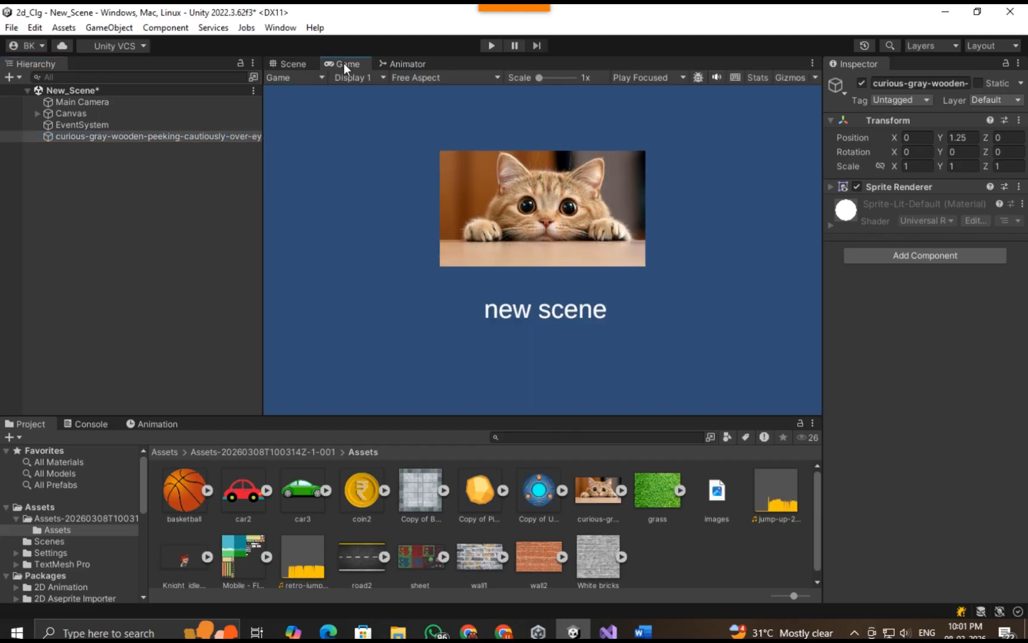
key("ctrl+s")
Step: Open SampleScene from the Scenes folder and check its text and button in the Game view
left_click(55, 509)
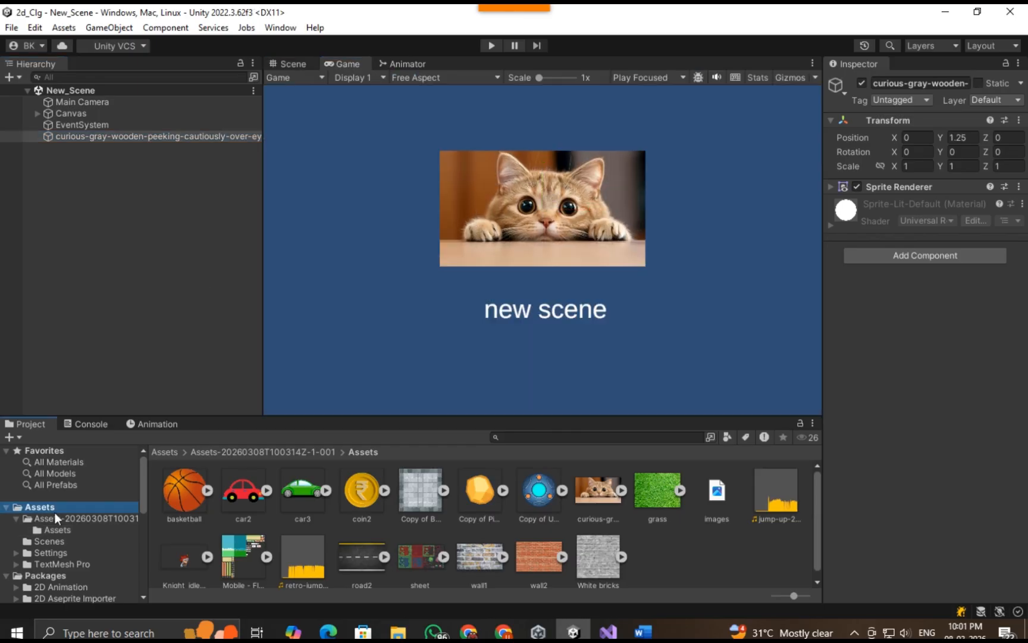
left_click(99, 541)
double_click(216, 509)
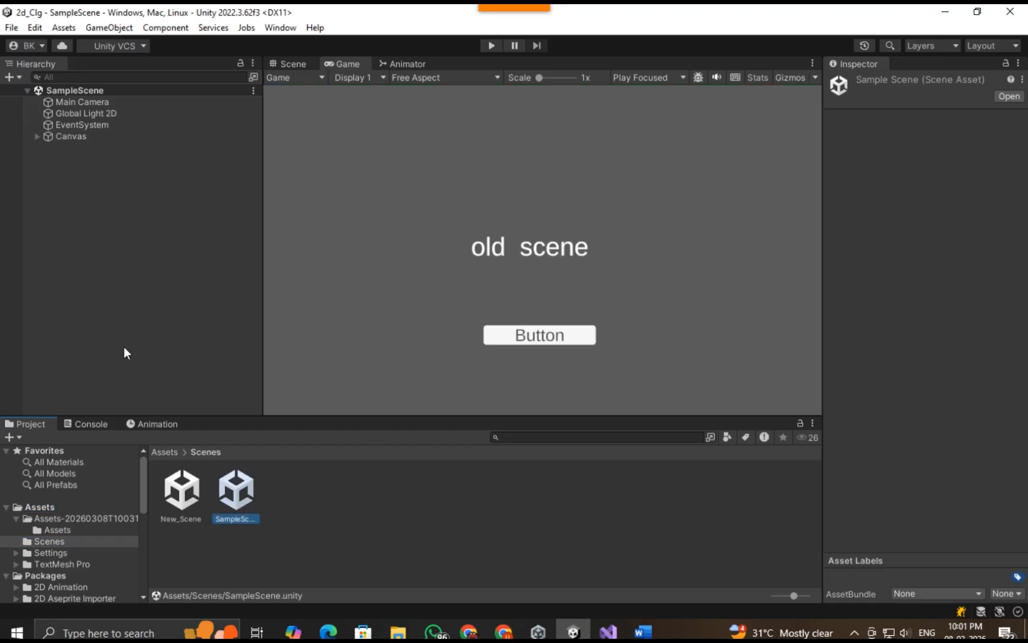
left_click(513, 337)
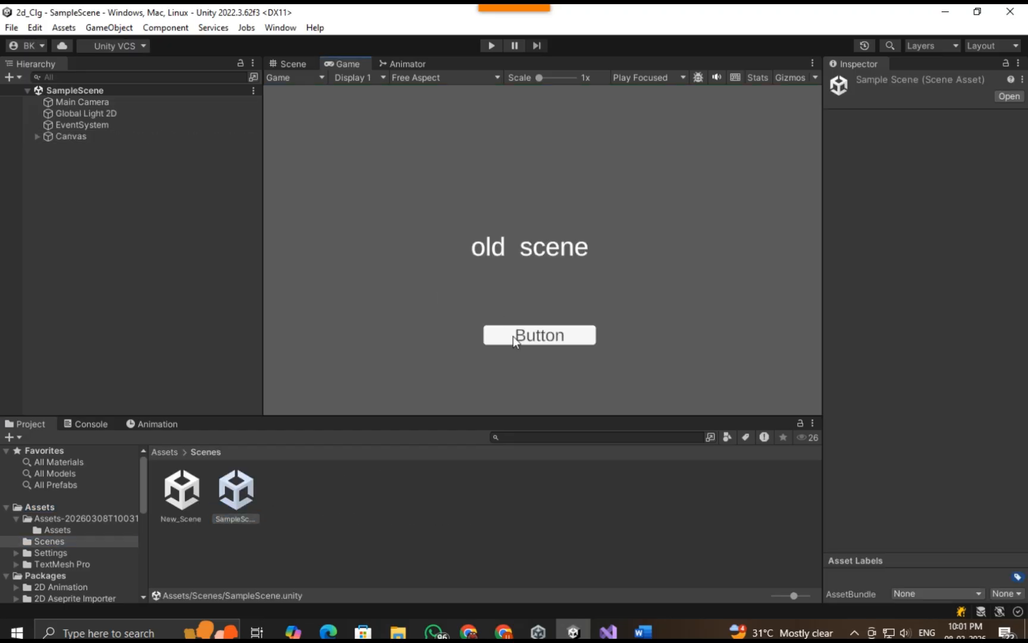
Step: Examine SampleScene's Button close up in the Scene view, then compare the Game views of SampleScene and New_Scene
left_click(302, 69)
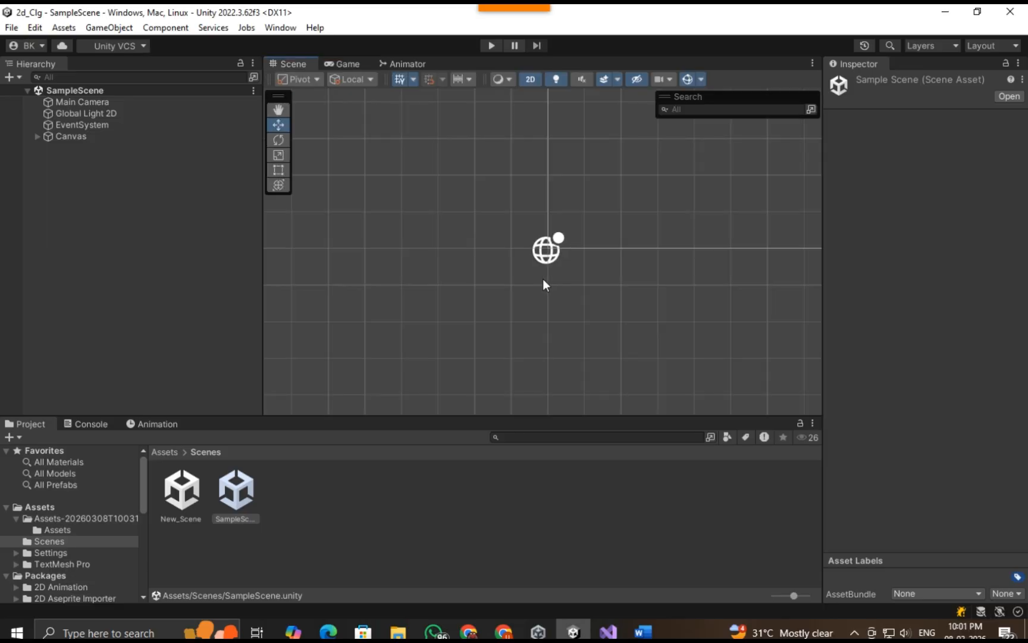
left_click(36, 136)
left_click(83, 146)
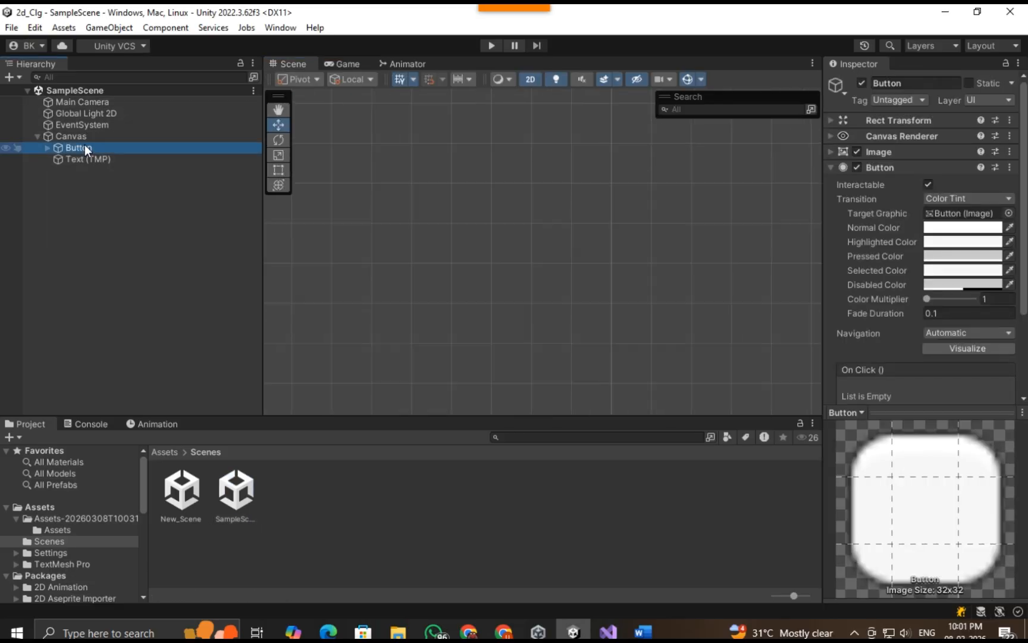
double_click(84, 147)
scroll(611, 199, "down", 6)
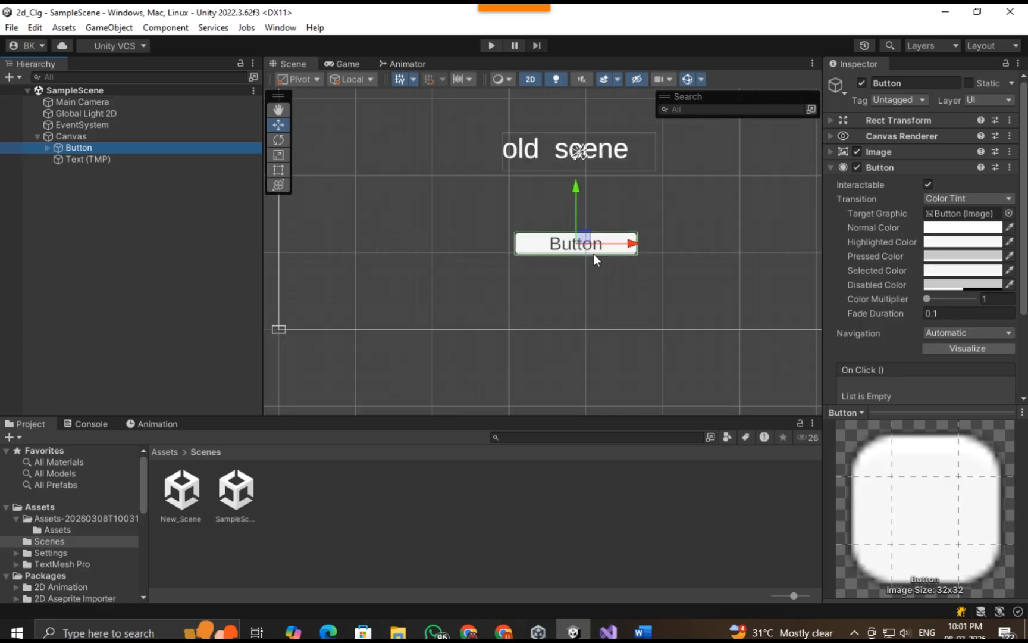
scroll(594, 254, "down", 2)
scroll(603, 272, "up", 3)
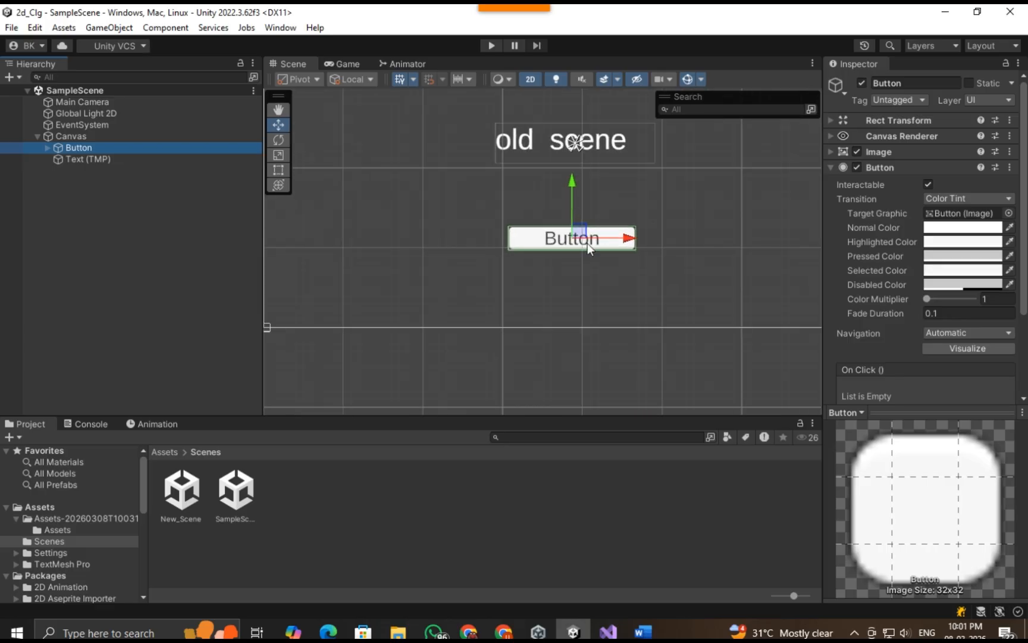
left_click(343, 66)
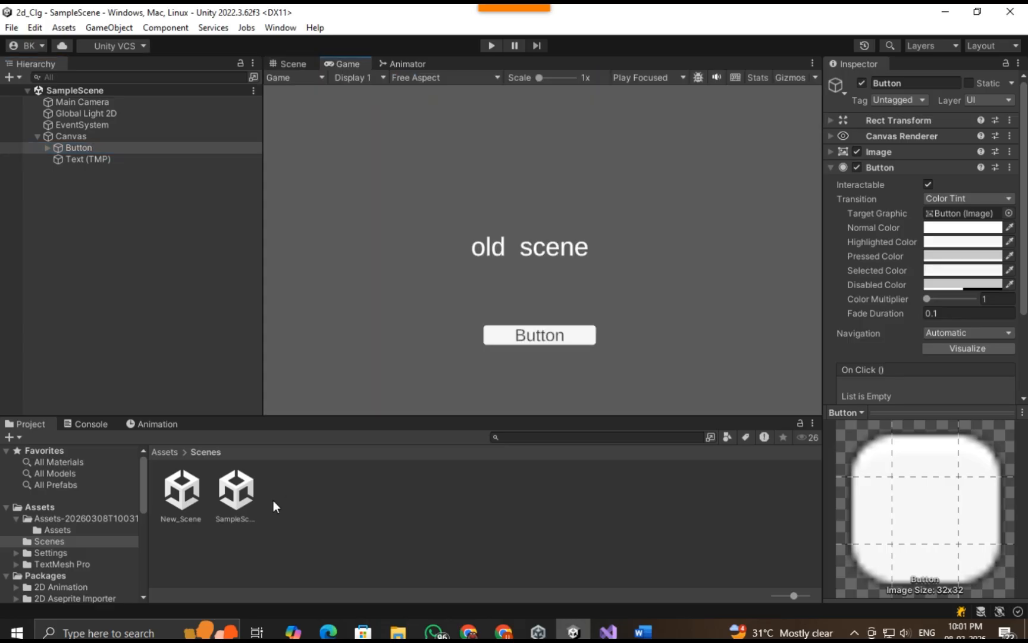
double_click(181, 500)
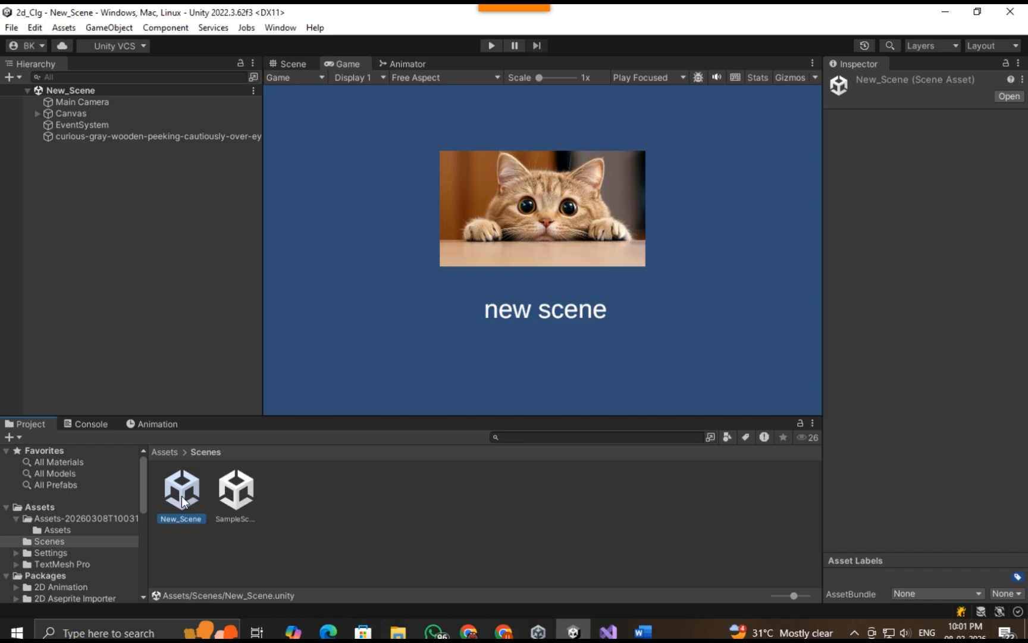
Step: Open SampleScene, add an empty GameObject named "Scne_manger" to it, and save the scene
double_click(231, 495)
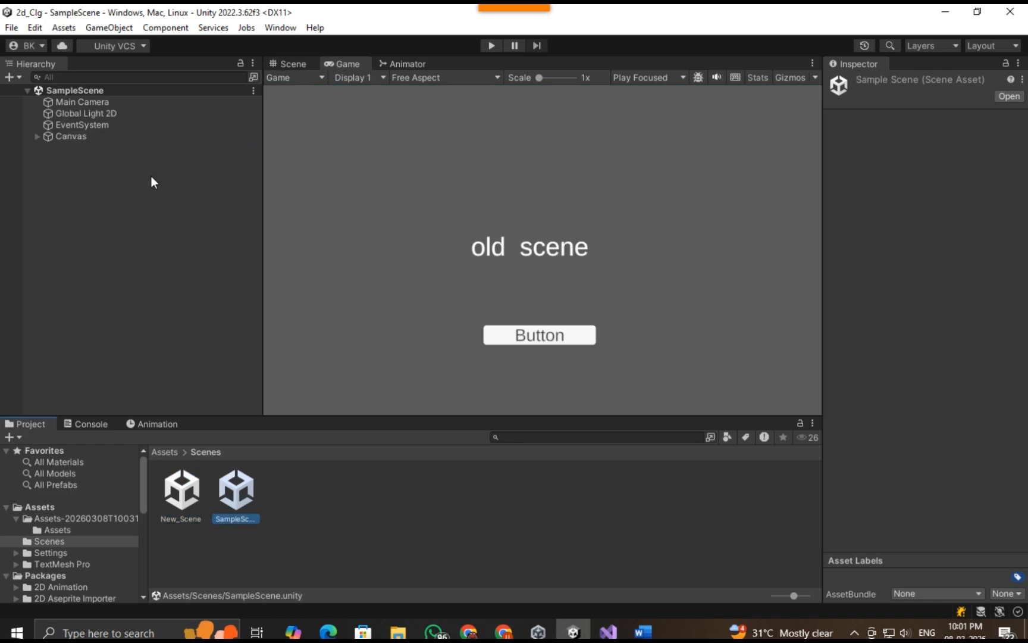
right_click(150, 177)
left_click(139, 376)
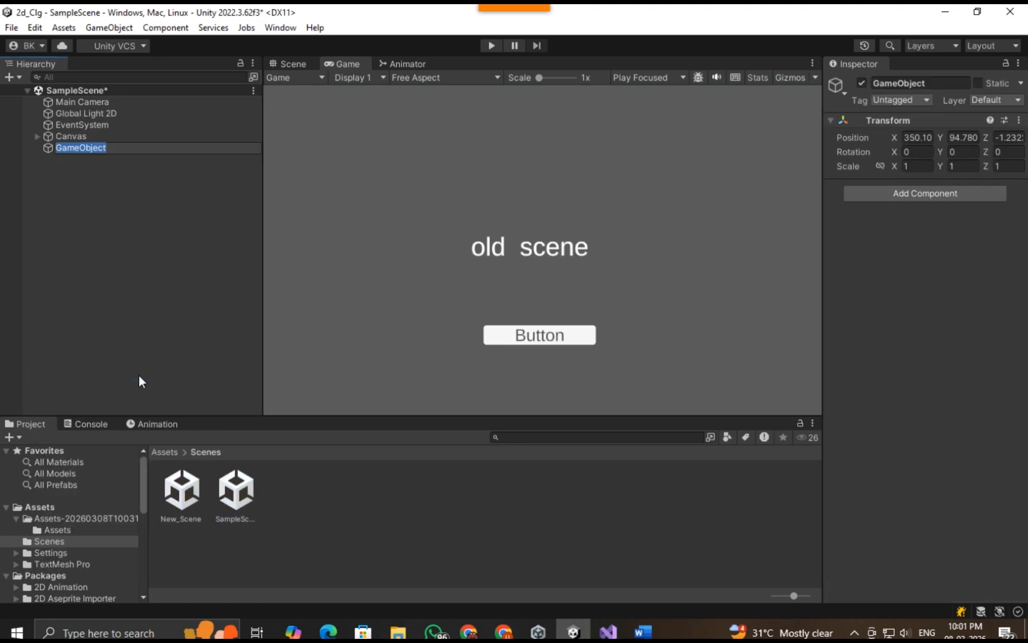
type("Scne_manger")
key("Return")
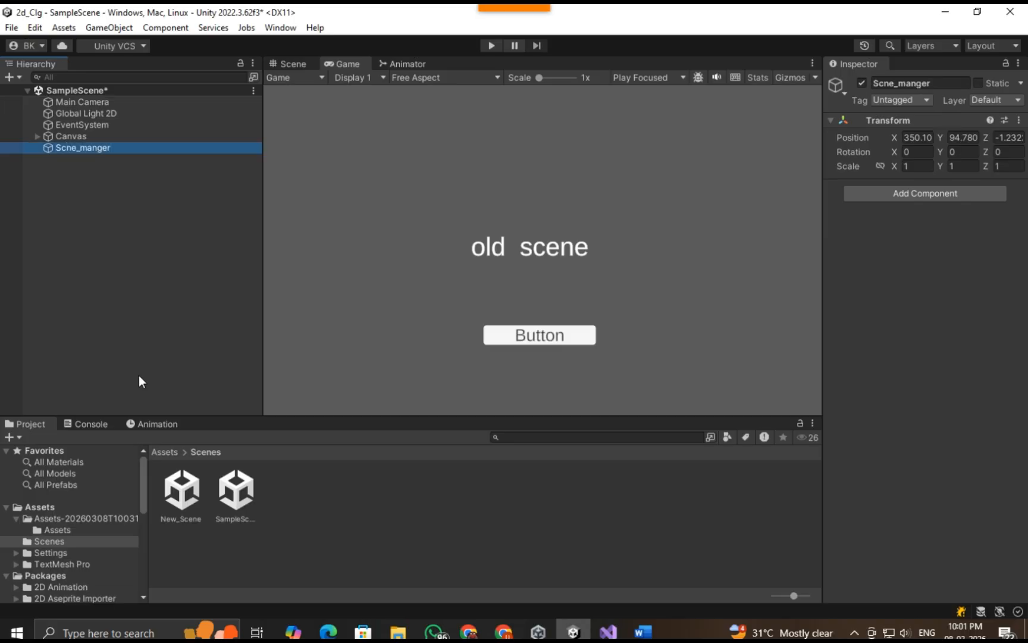
key("ctrl+s")
Step: Open the Button_Manger script from the Assets folder in Visual Studio
left_click(102, 506)
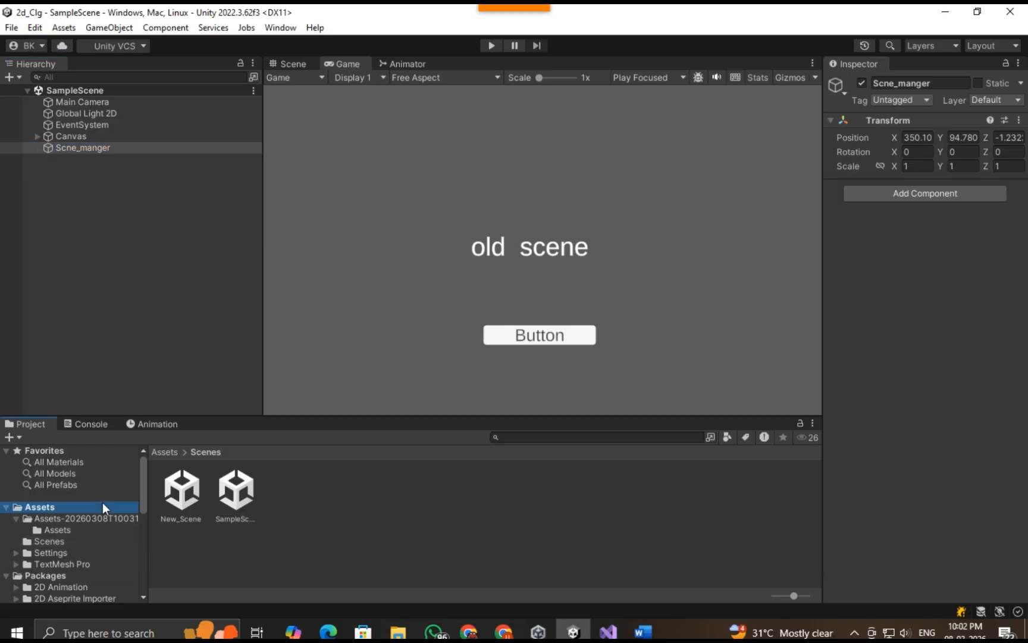
right_click(260, 549)
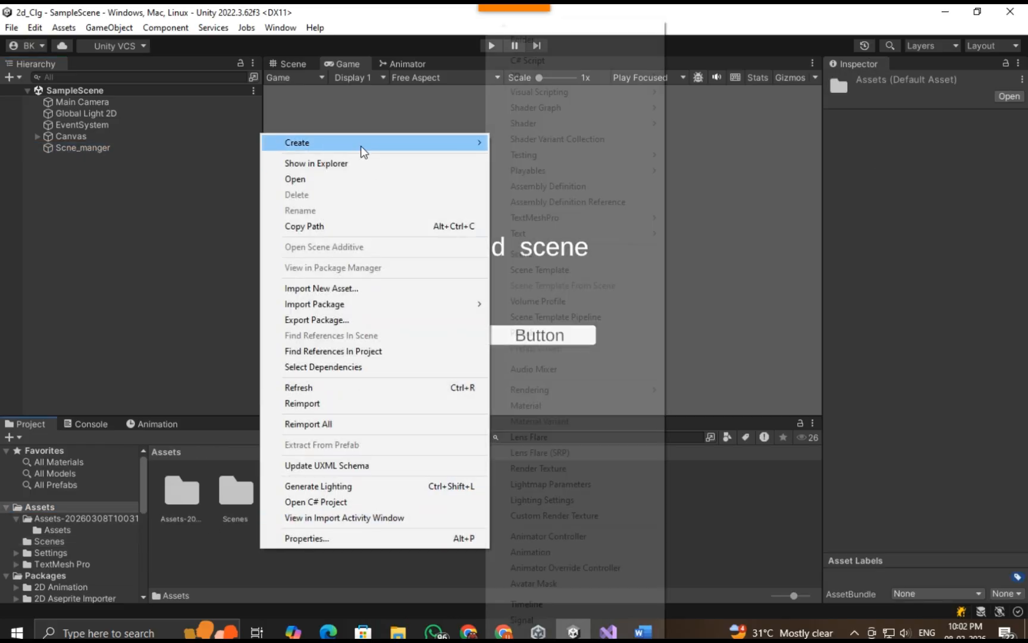
left_click(298, 596)
left_click(383, 511)
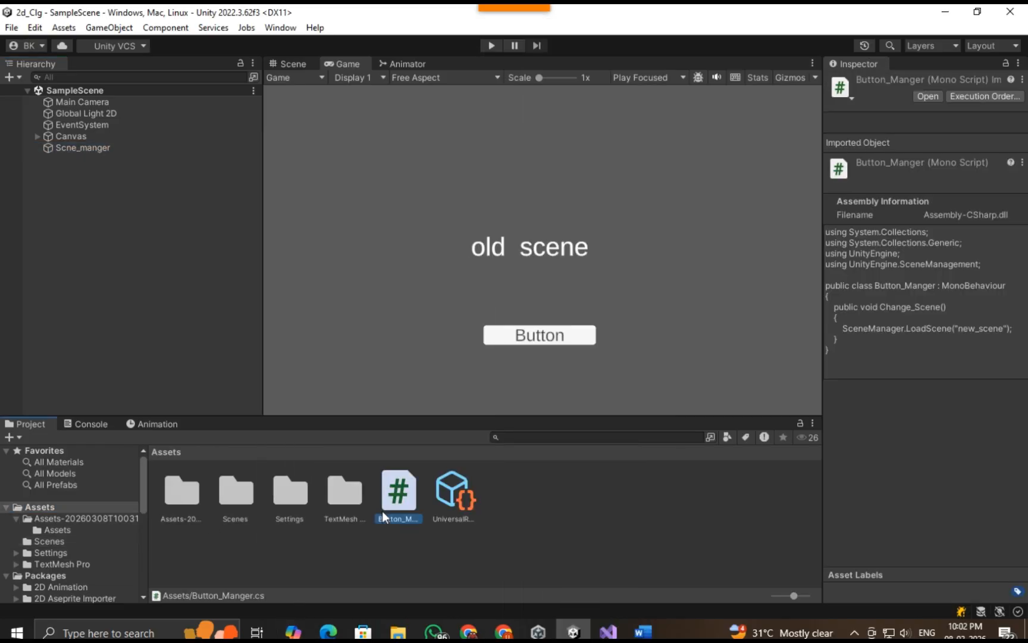
double_click(383, 511)
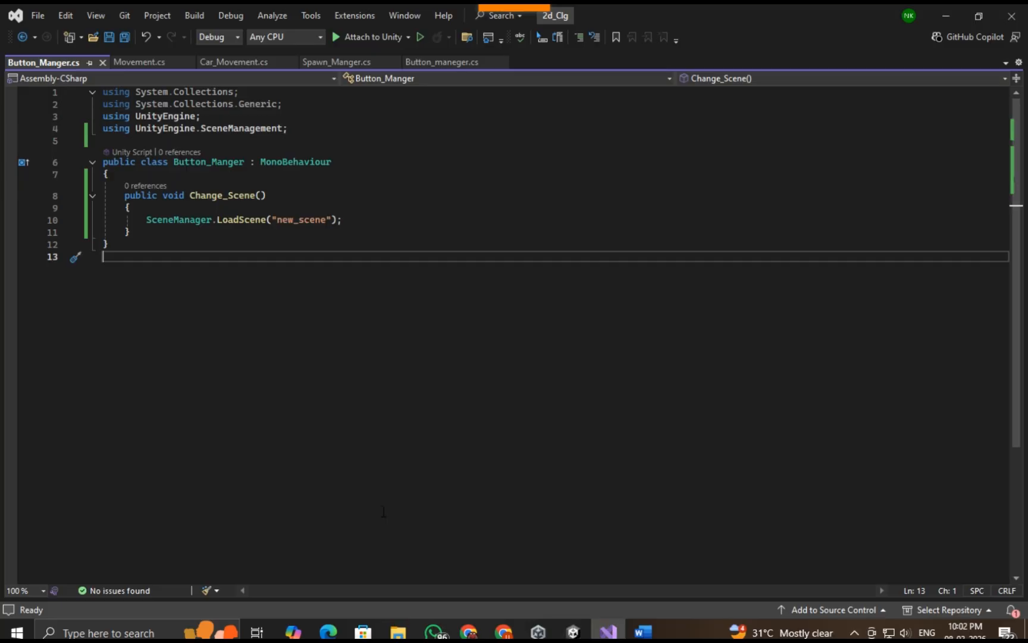
Step: Examine the Button_Manger class and its public Change_Scene method, saving the script along the way
left_click(187, 162)
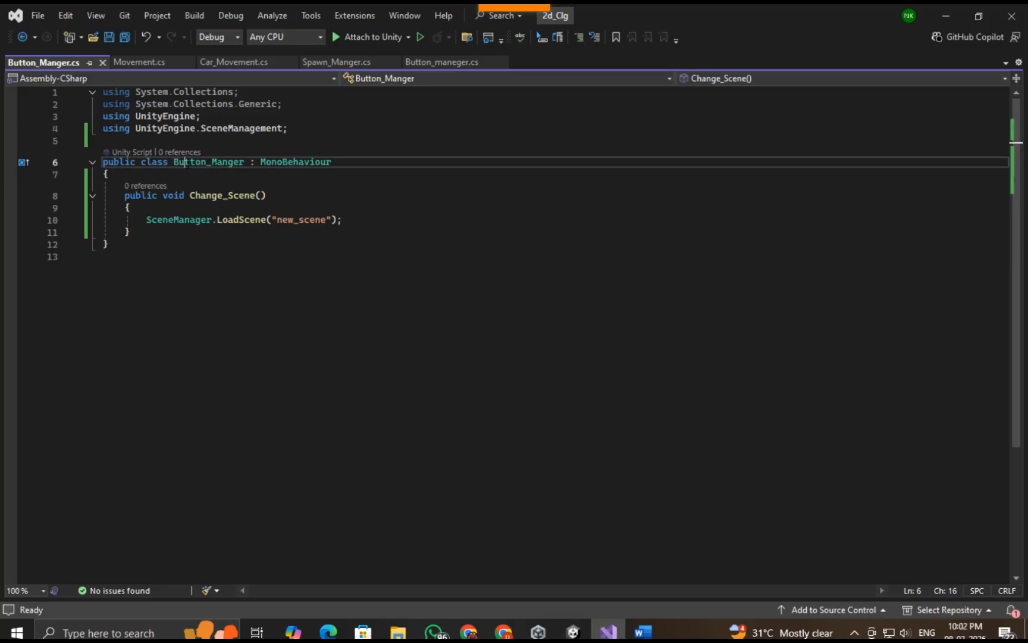
left_click(201, 175)
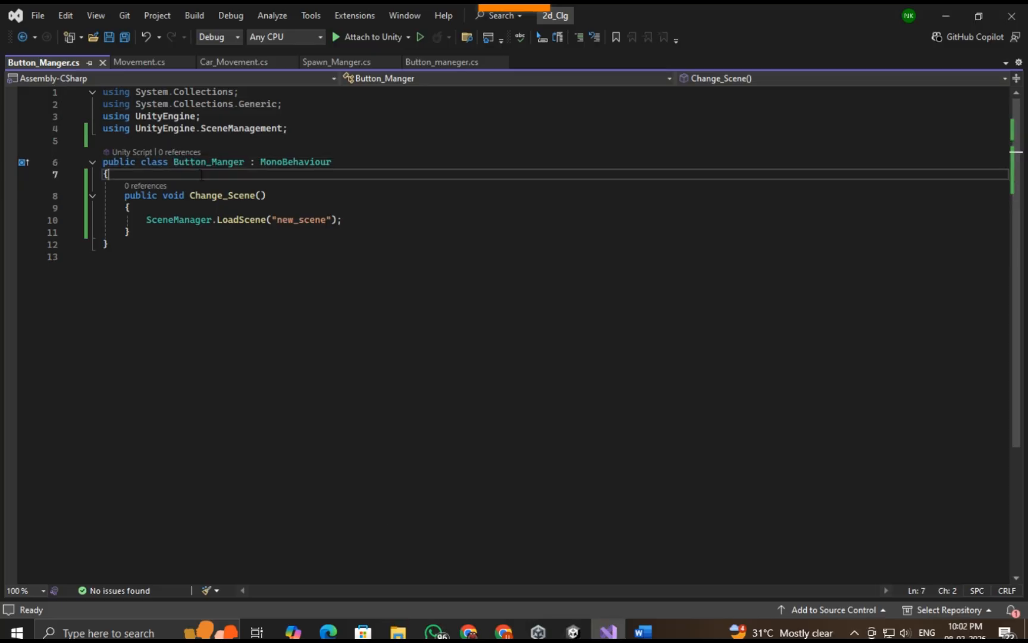
left_click_drag(202, 175, 185, 239)
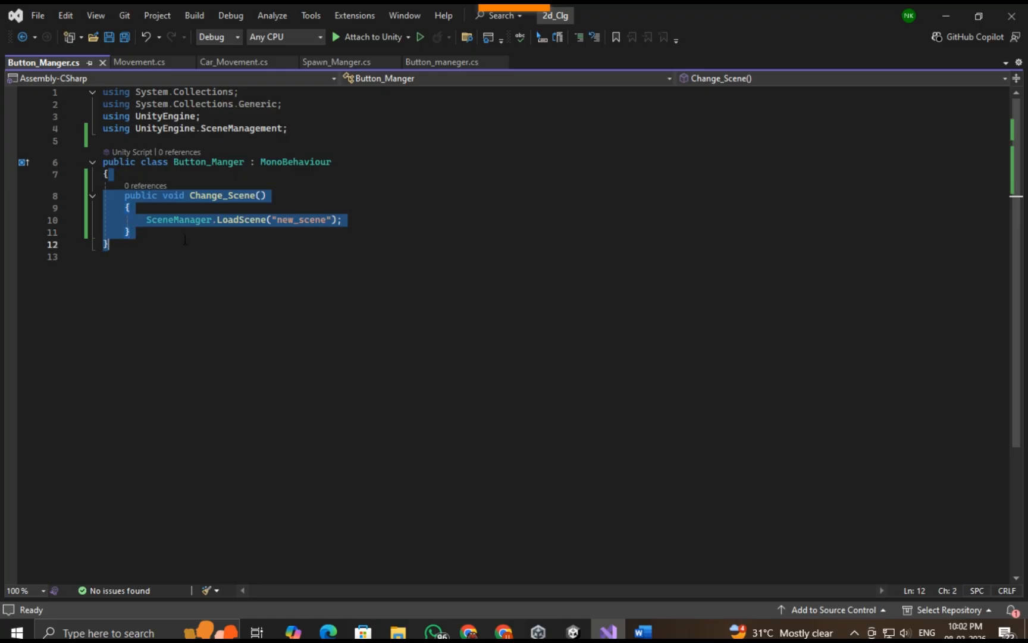
left_click(223, 294)
key("ctrl+s")
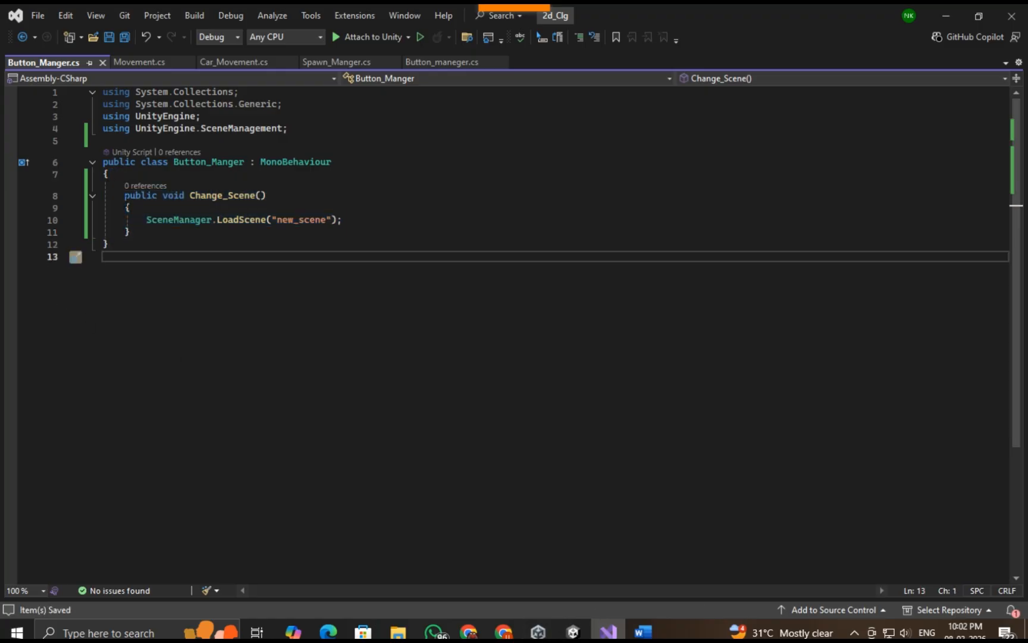
left_click_drag(113, 196, 144, 230)
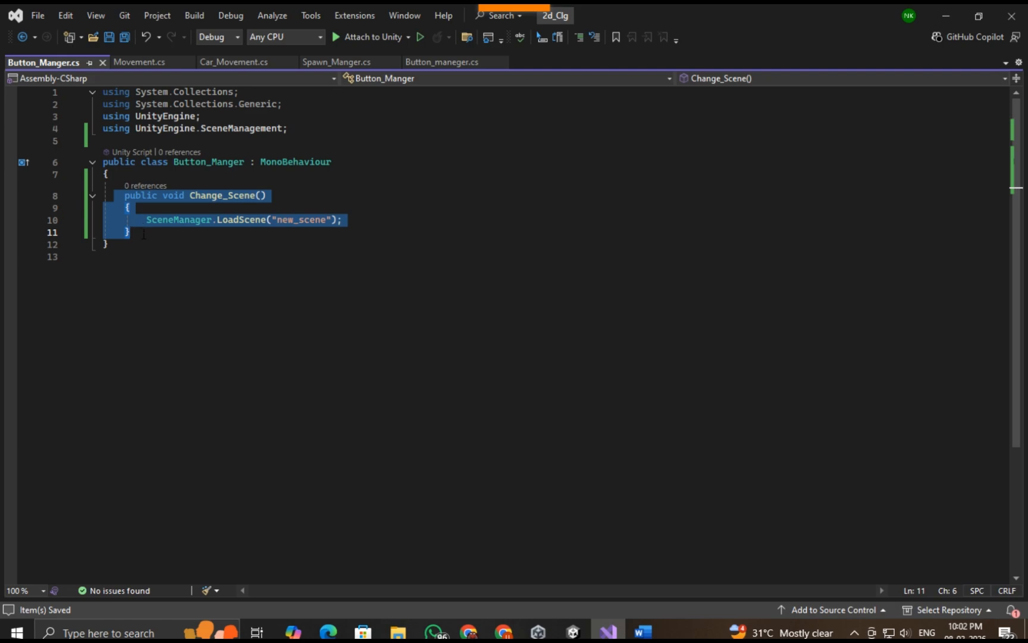
left_click(118, 175)
left_click_drag(136, 220, 379, 216)
left_click(132, 232)
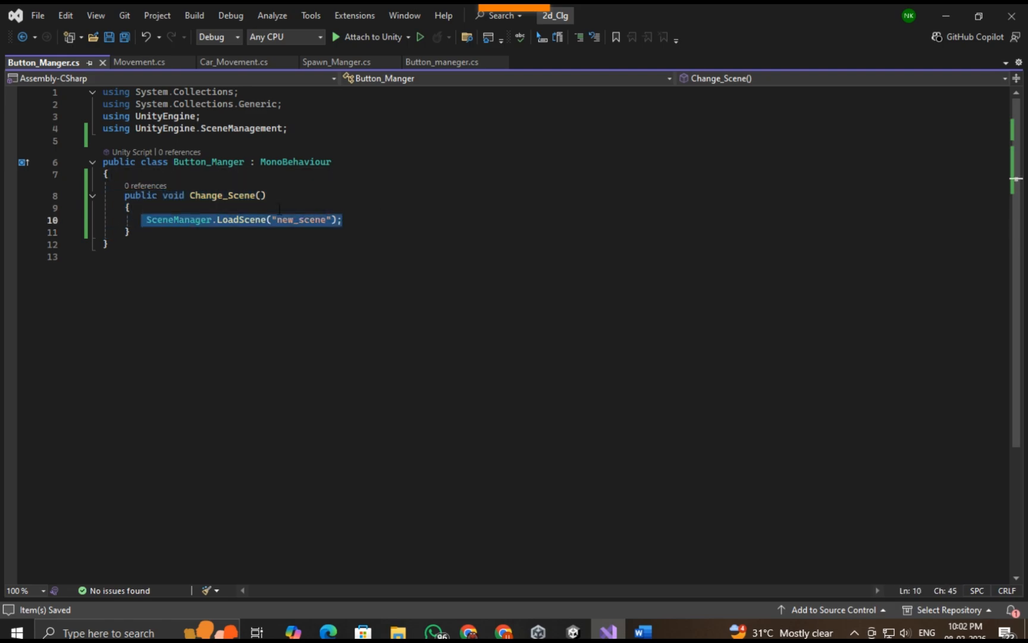
double_click(135, 195)
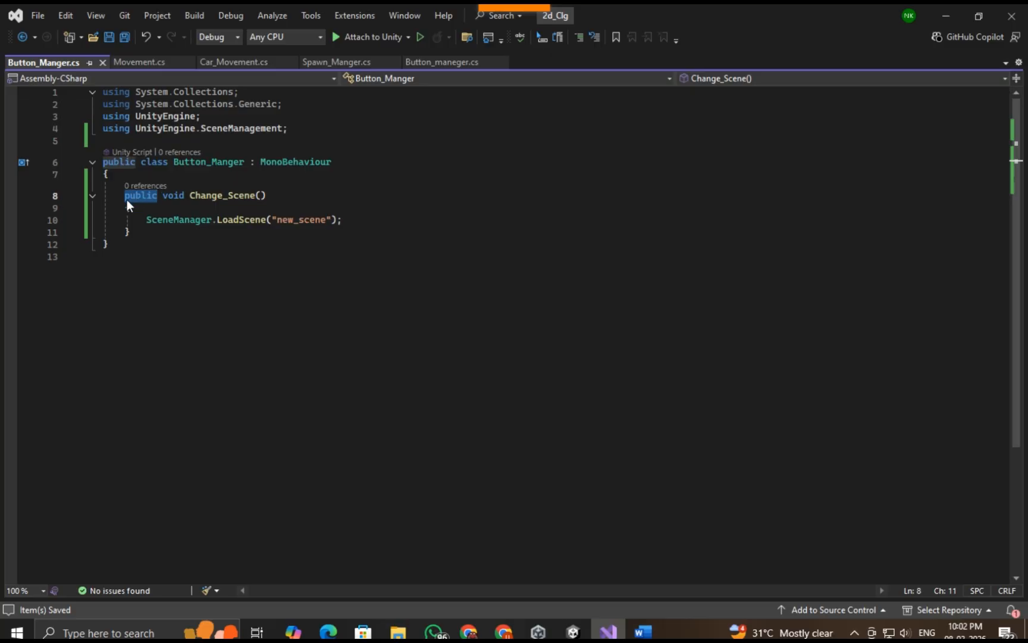
left_click_drag(127, 199, 343, 220)
left_click(153, 231)
left_click(233, 243)
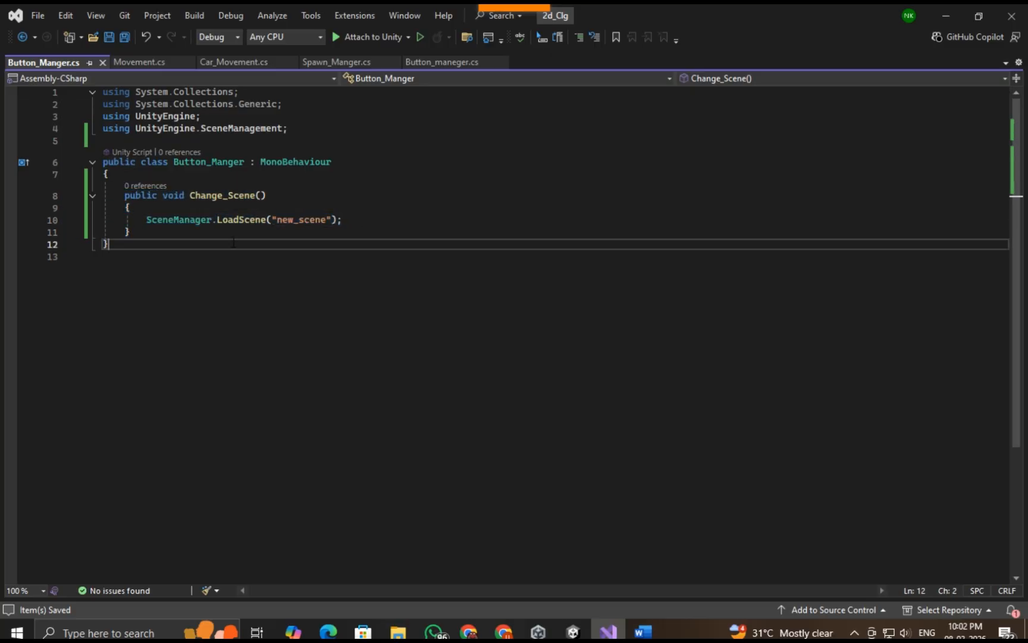
Step: Examine the SceneManager.LoadScene call and its scene name argument inside Change_Scene
double_click(178, 222)
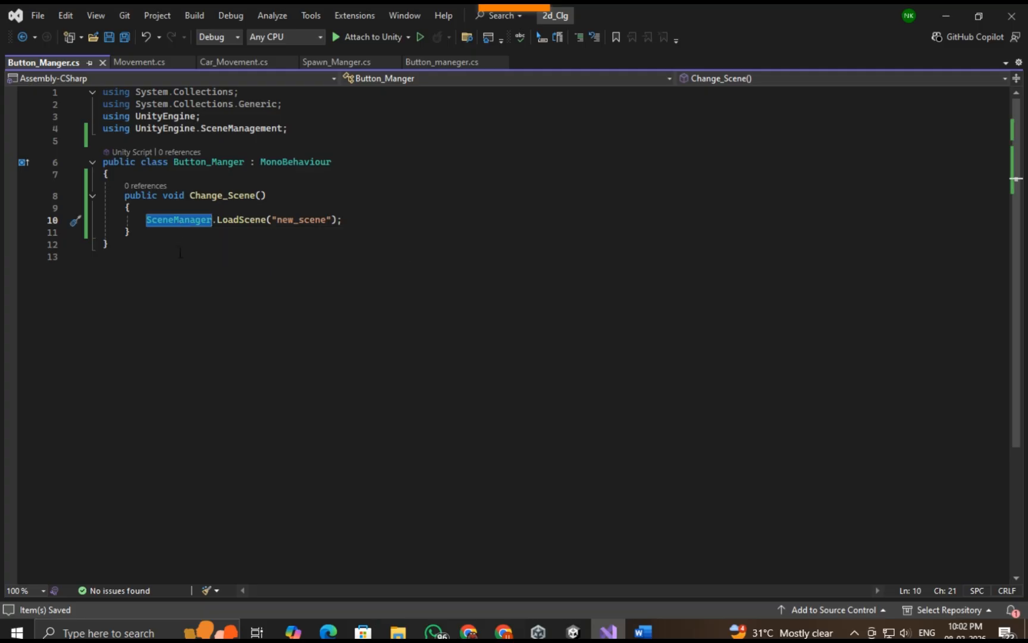
left_click(208, 257)
double_click(241, 220)
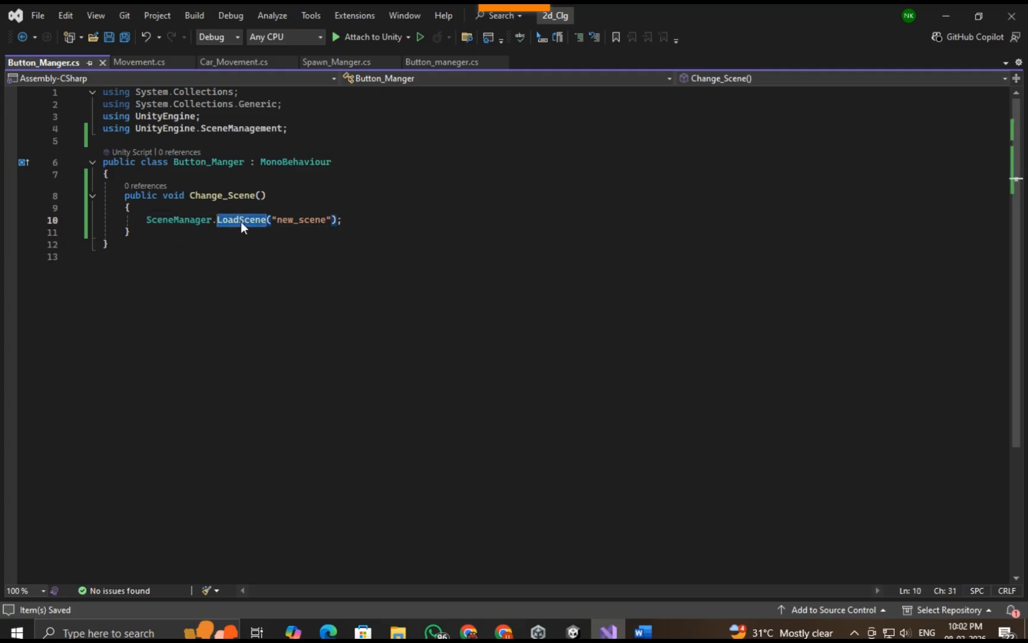
left_click(239, 257)
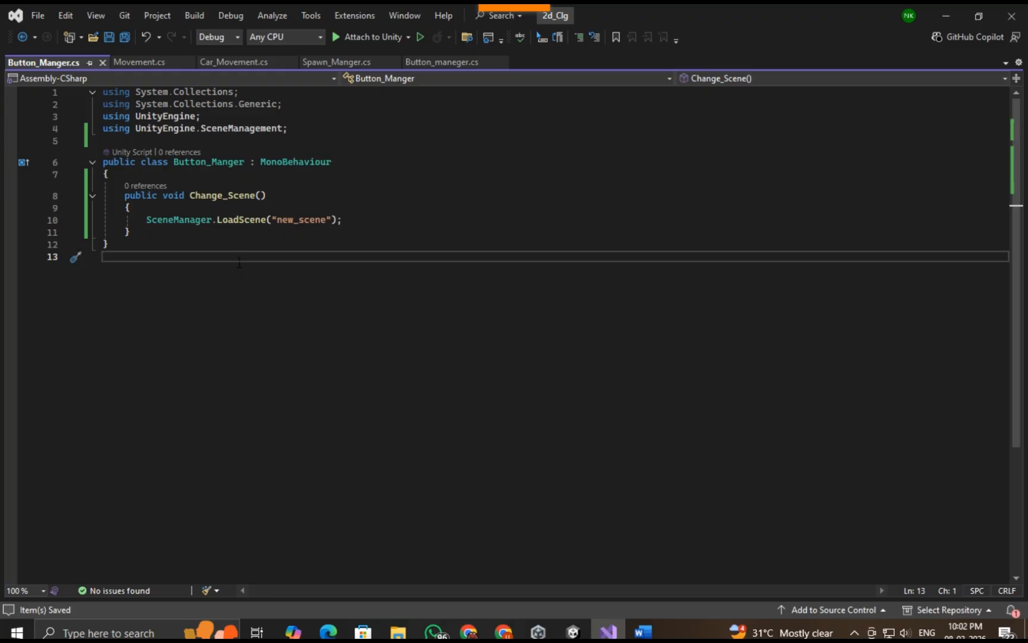
double_click(285, 220)
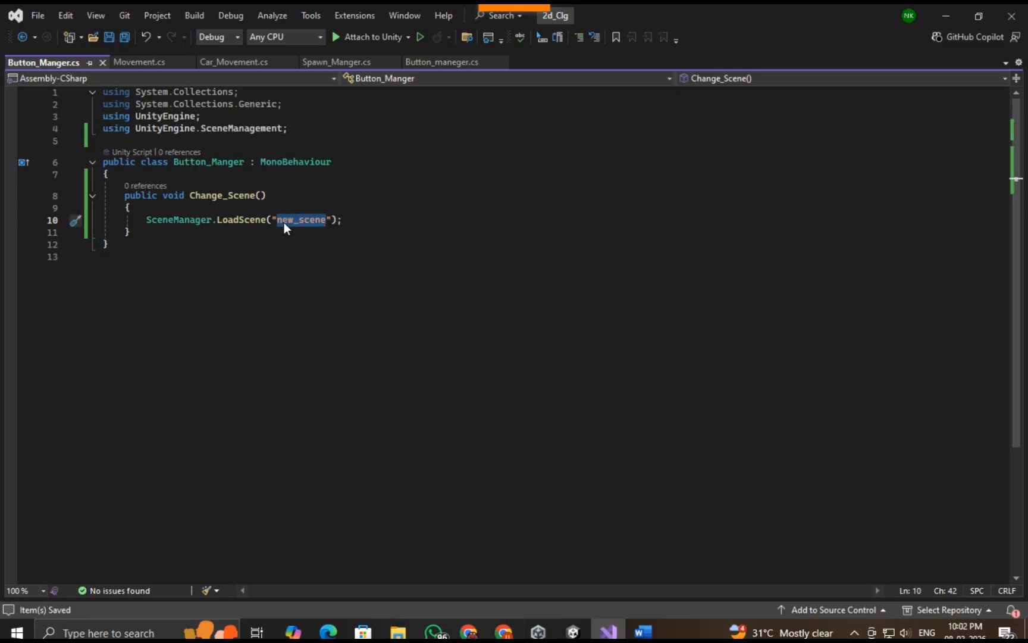
left_click(296, 266)
double_click(291, 221)
Step: Switch to Unity and copy the exact name of the New_Scene asset from the Scenes folder without renaming it
left_click(574, 632)
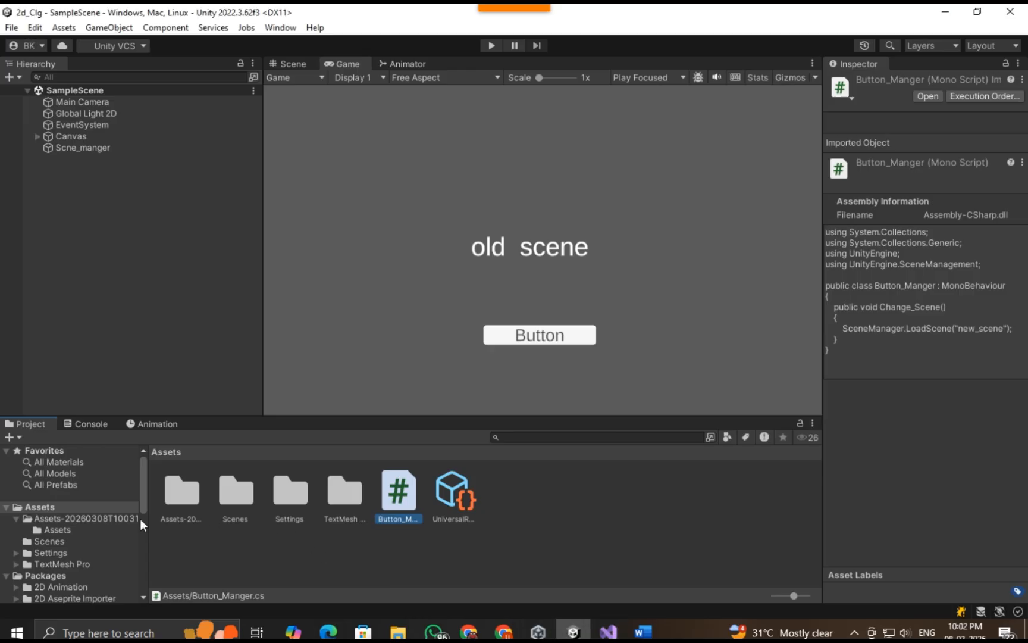
left_click(59, 541)
left_click(179, 494)
right_click(185, 502)
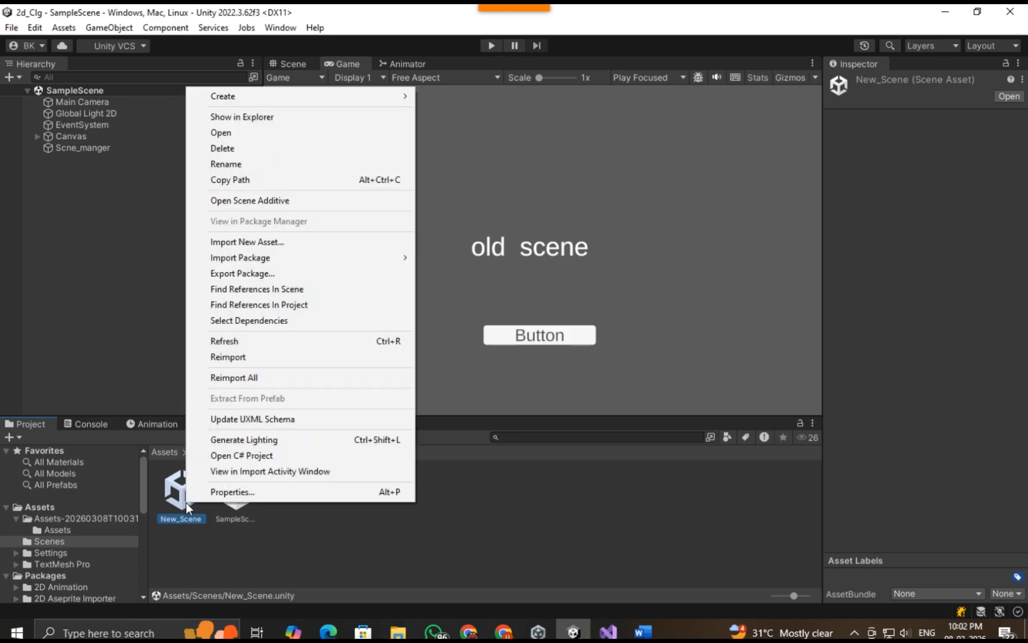
left_click(192, 546)
right_click(195, 510)
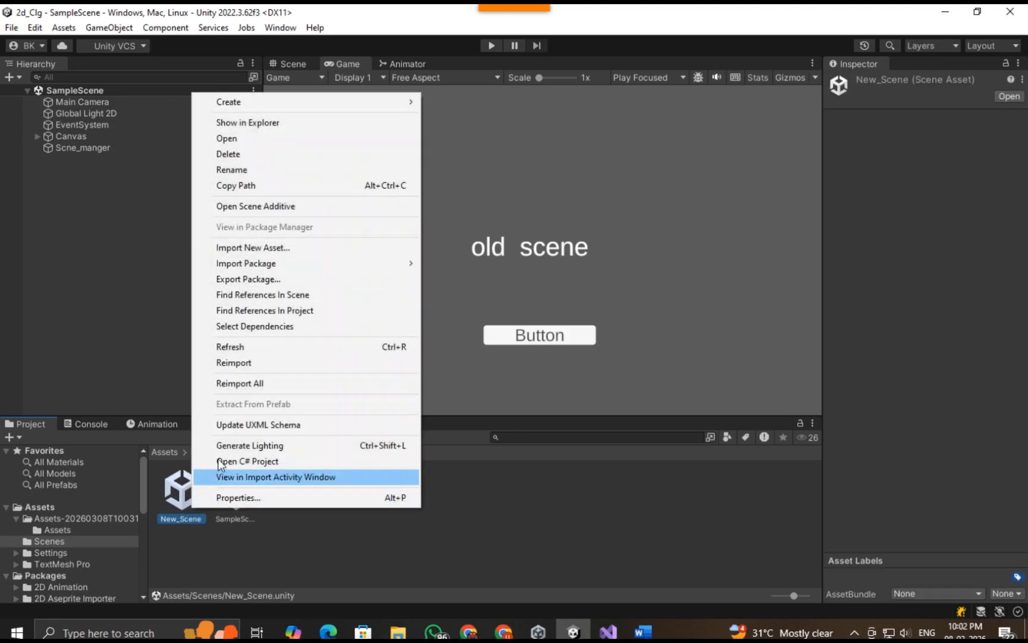
left_click(228, 173)
key("ctrl+c")
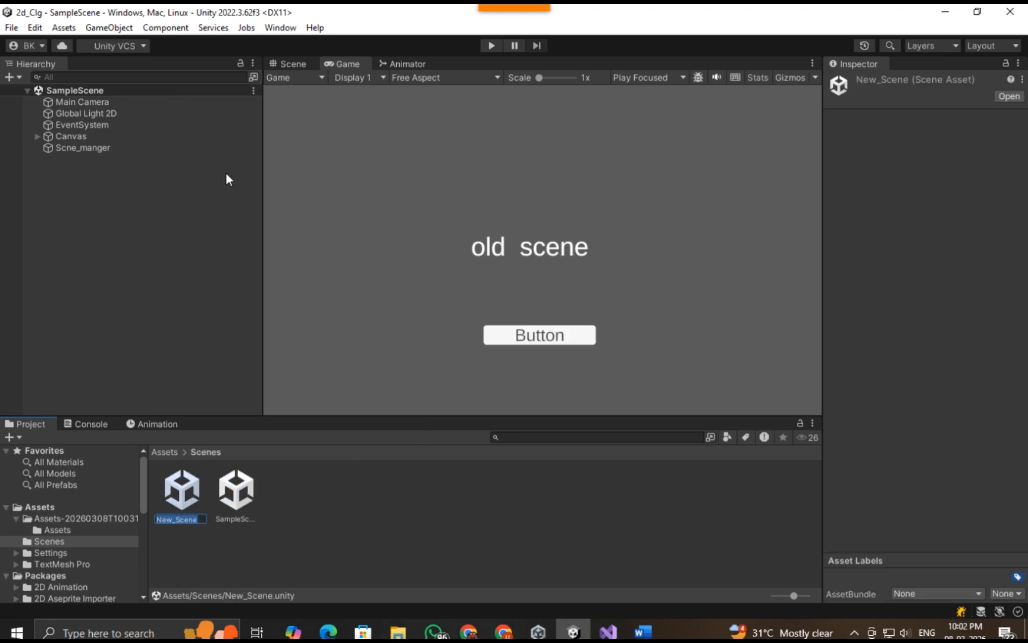
key("Return")
right_click(184, 511)
left_click(223, 175)
Step: Switch to Visual Studio, replace the scene name in the LoadScene call with "New_Scene", and review the Change_Scene method
left_click(608, 631)
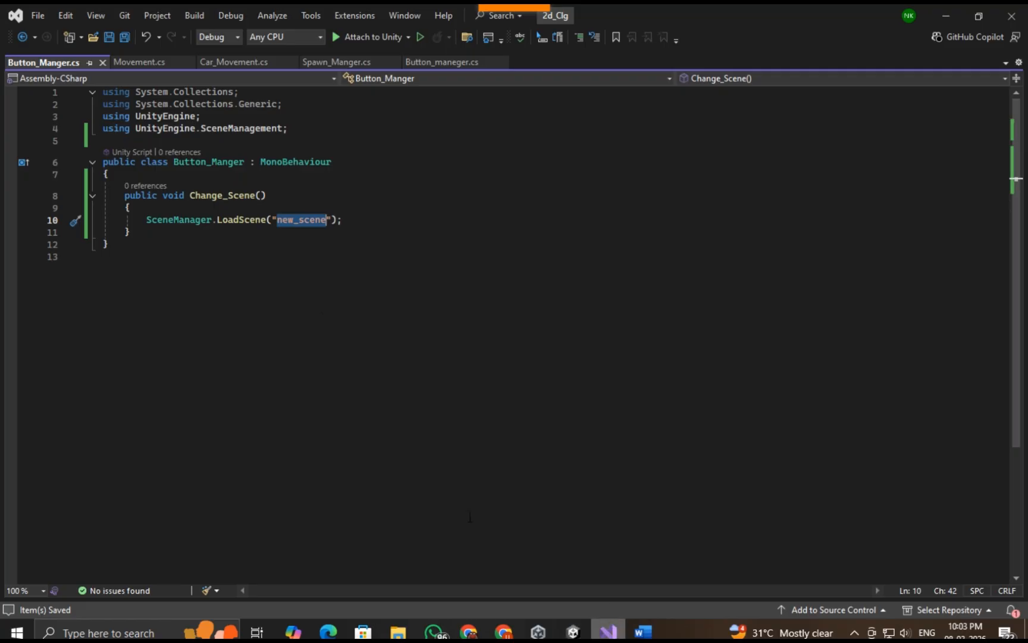
left_click(310, 262)
double_click(299, 221)
key("ctrl+v")
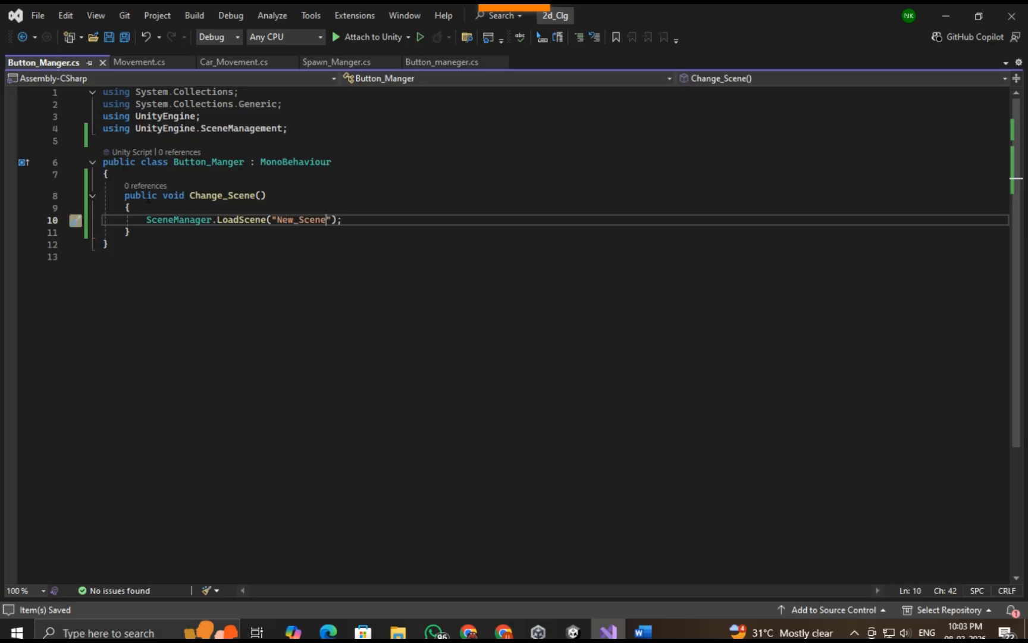
left_click_drag(103, 174, 166, 241)
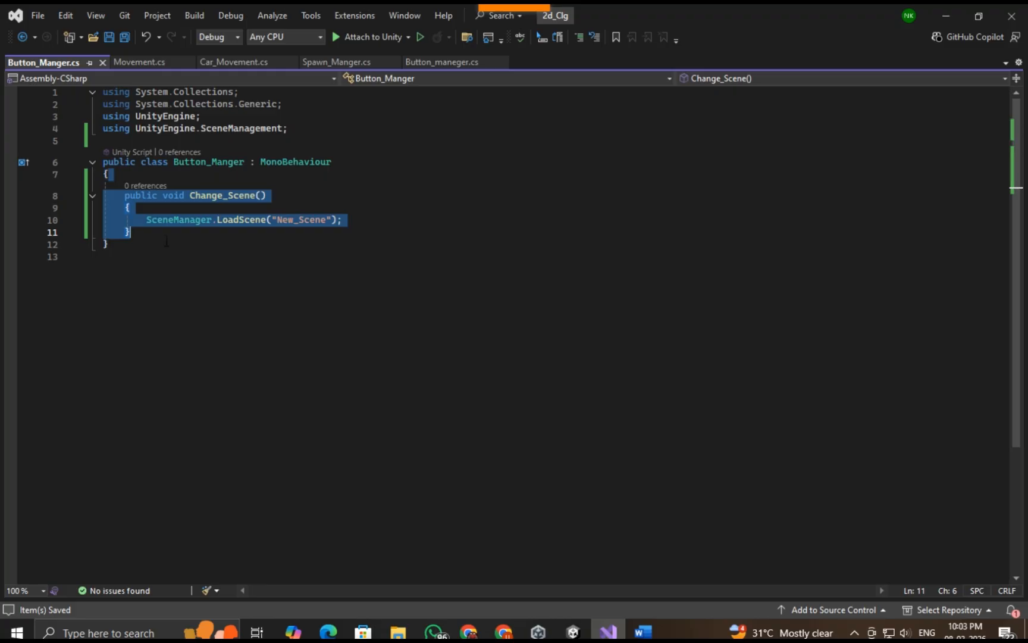
left_click(167, 241)
Step: Switch to Unity and attach the Button_Manger script from Assets to the Scne_manger object
mouse_move(573, 631)
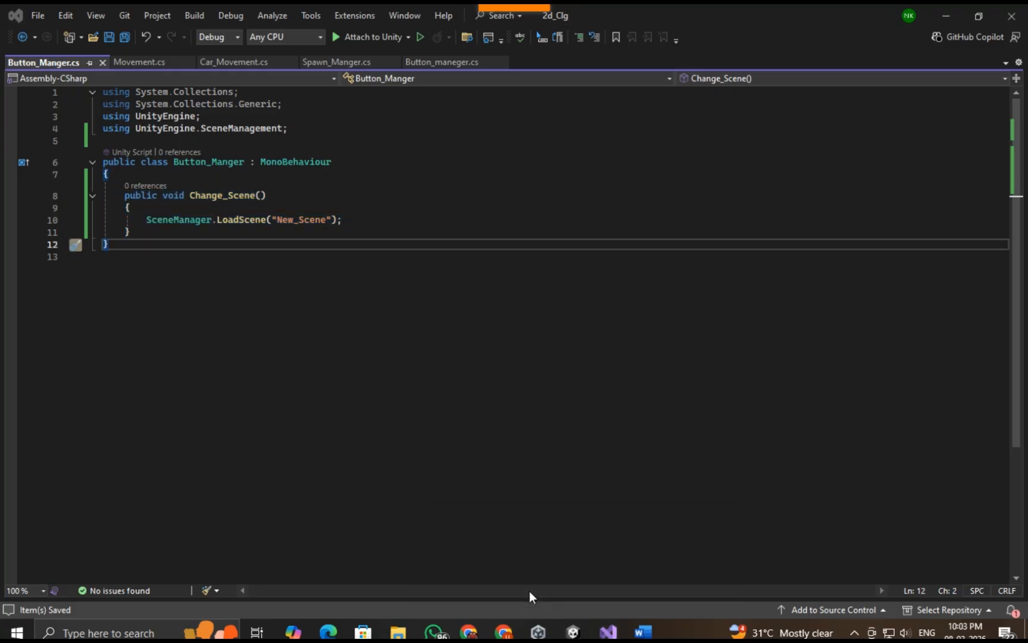
left_click(573, 630)
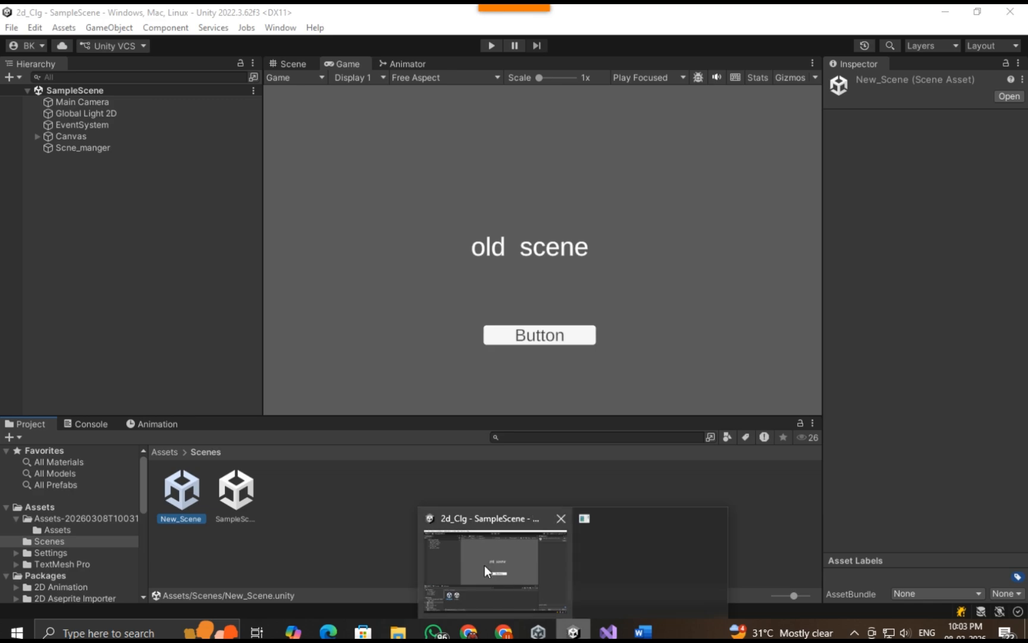
left_click(375, 540)
left_click(83, 149)
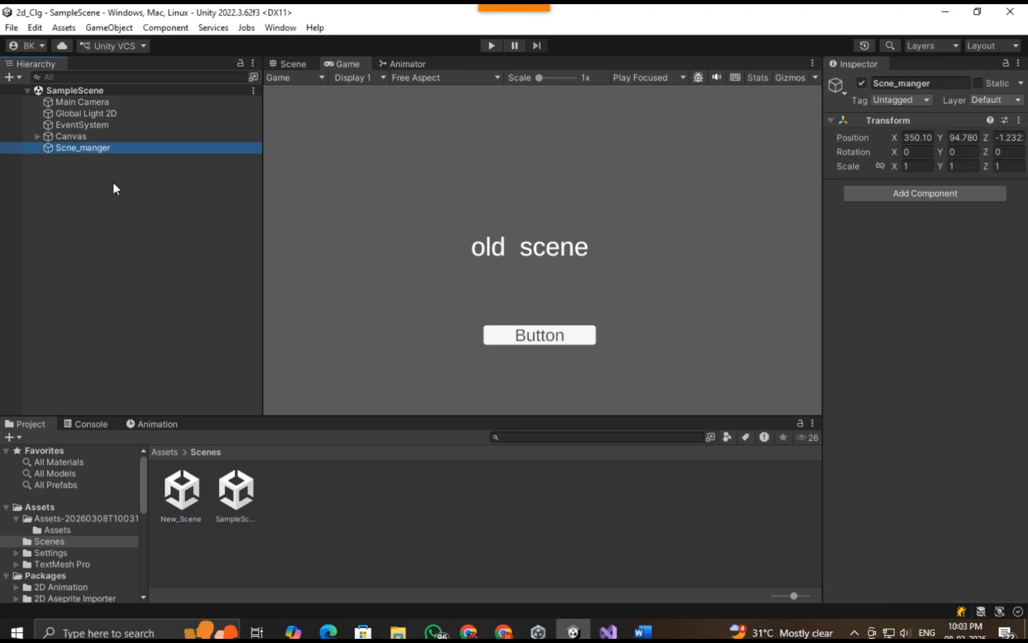
left_click(73, 503)
left_click_drag(398, 491, 957, 308)
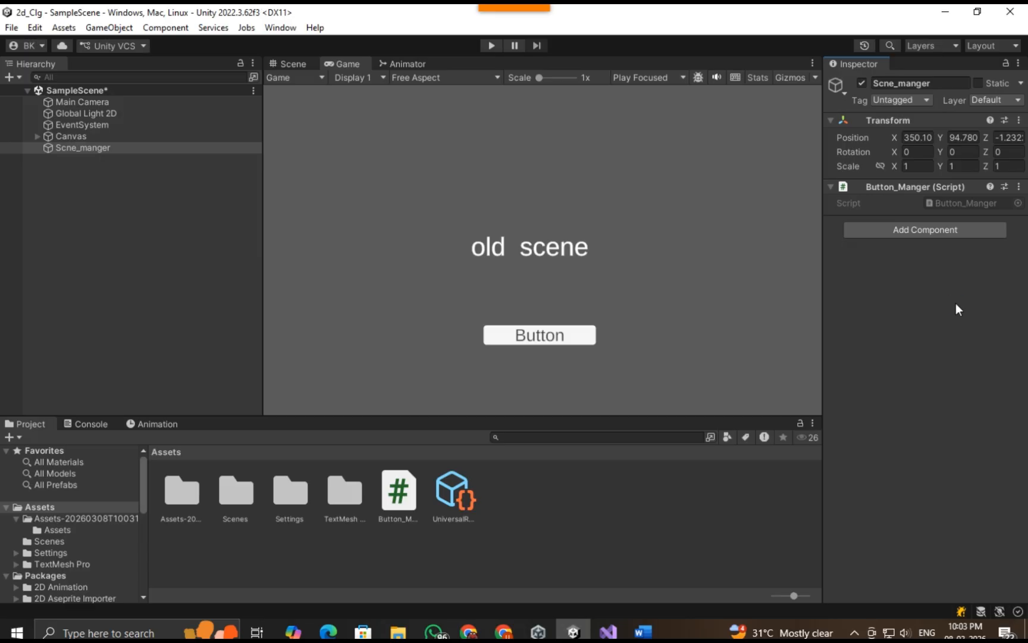
Step: Add an On Click () event entry to the Canvas's Button and assign Scne_manger as its target object
left_click(37, 136)
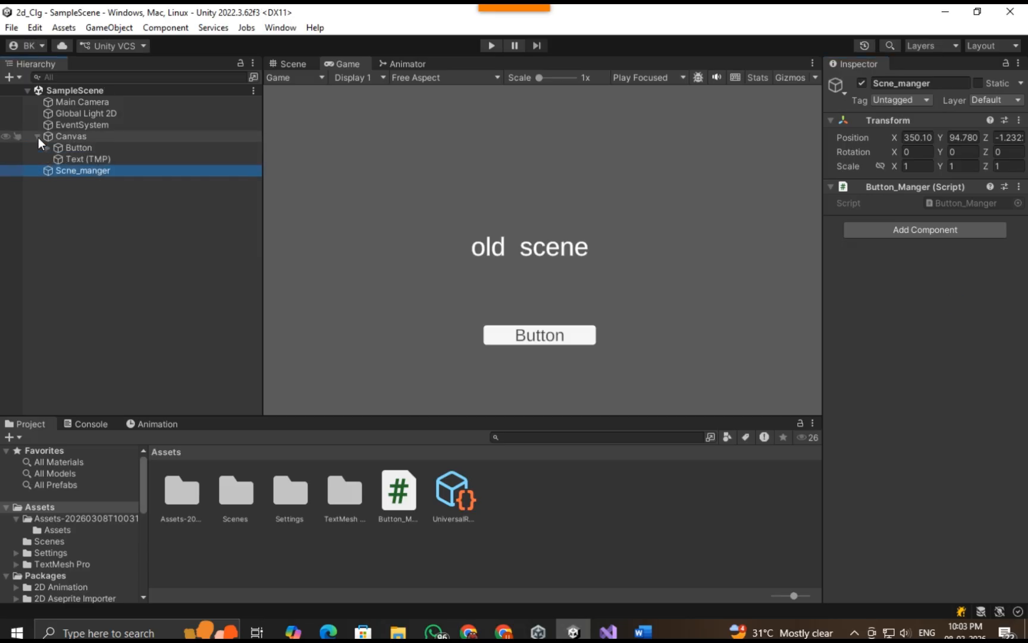
left_click(75, 148)
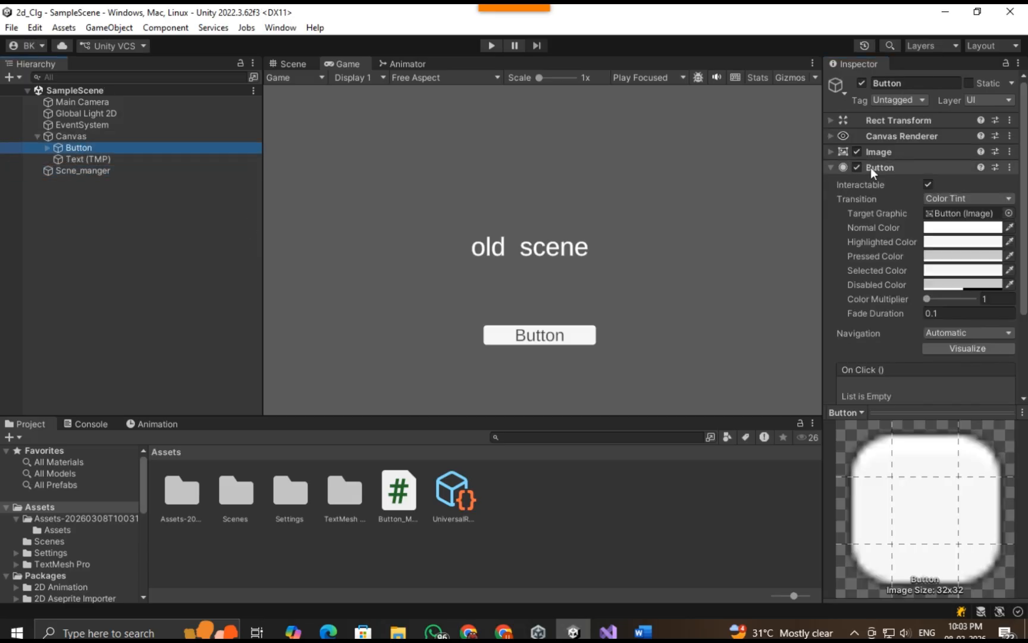
scroll(871, 167, "down", 4)
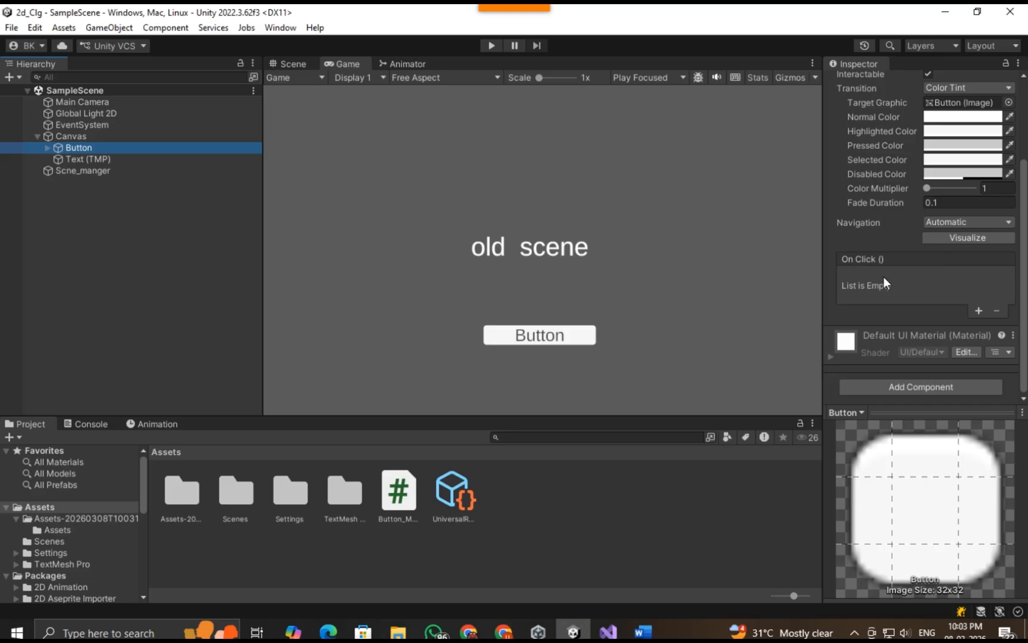
left_click(975, 308)
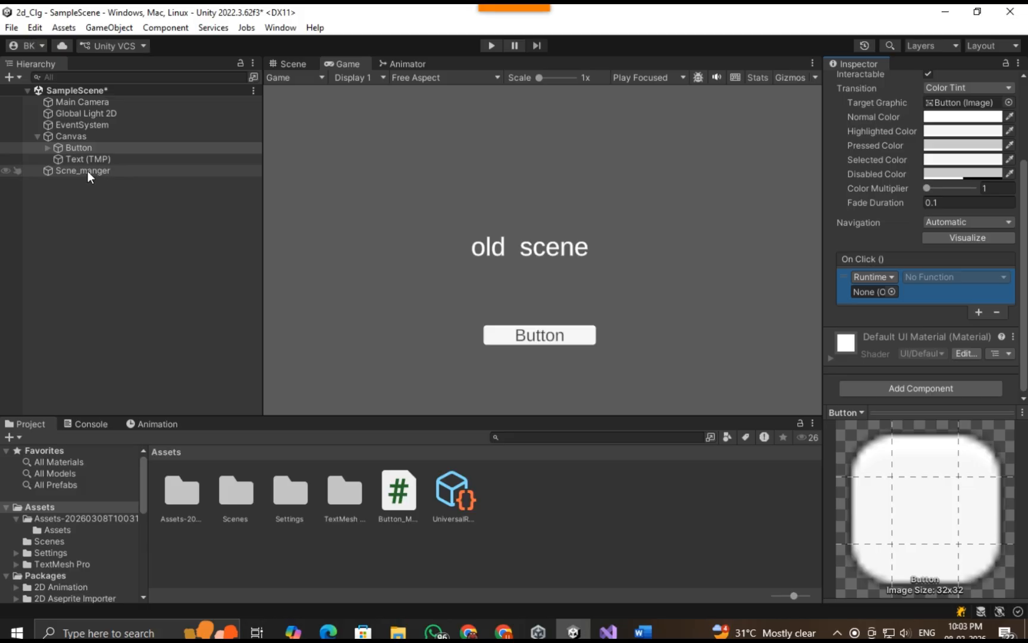
left_click_drag(88, 171, 861, 298)
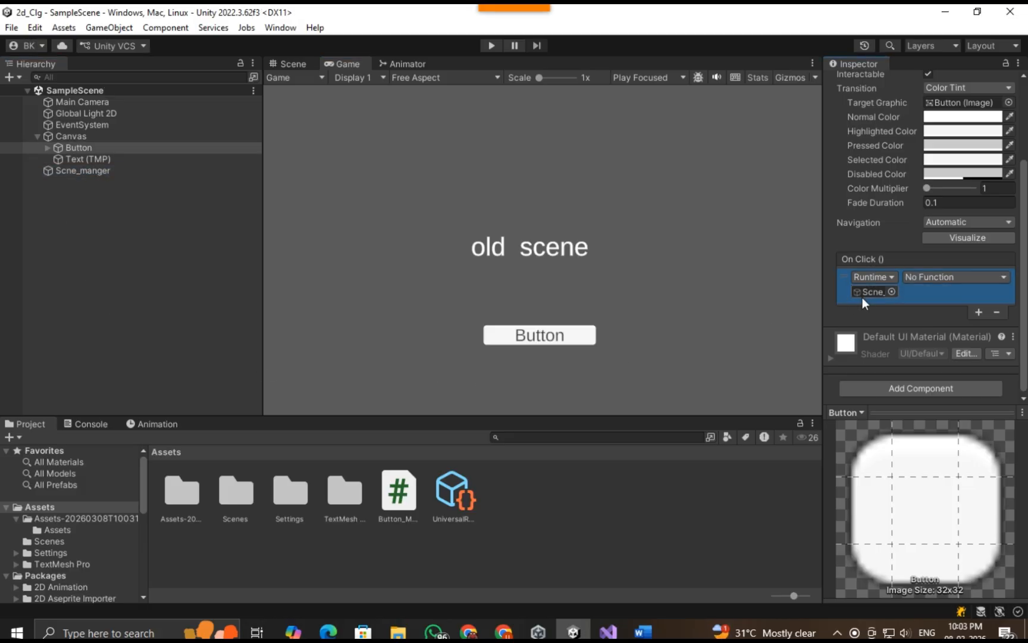
Step: Set the Button's On Click () function to Button_Manger's Change_Scene () and save SampleScene
left_click(149, 170)
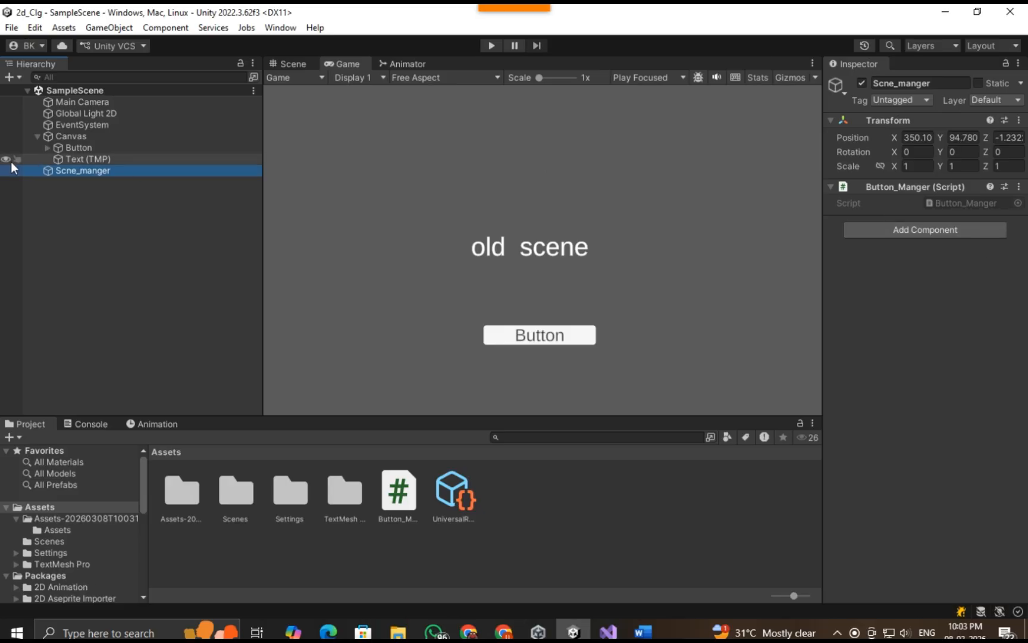
left_click(98, 137)
left_click(97, 148)
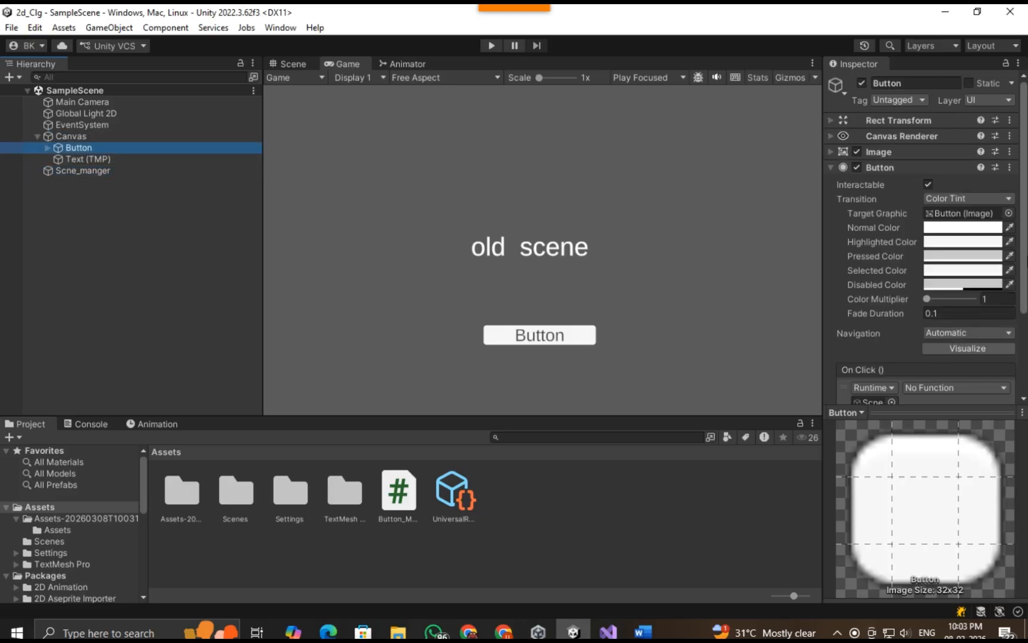
scroll(978, 284, "down", 4)
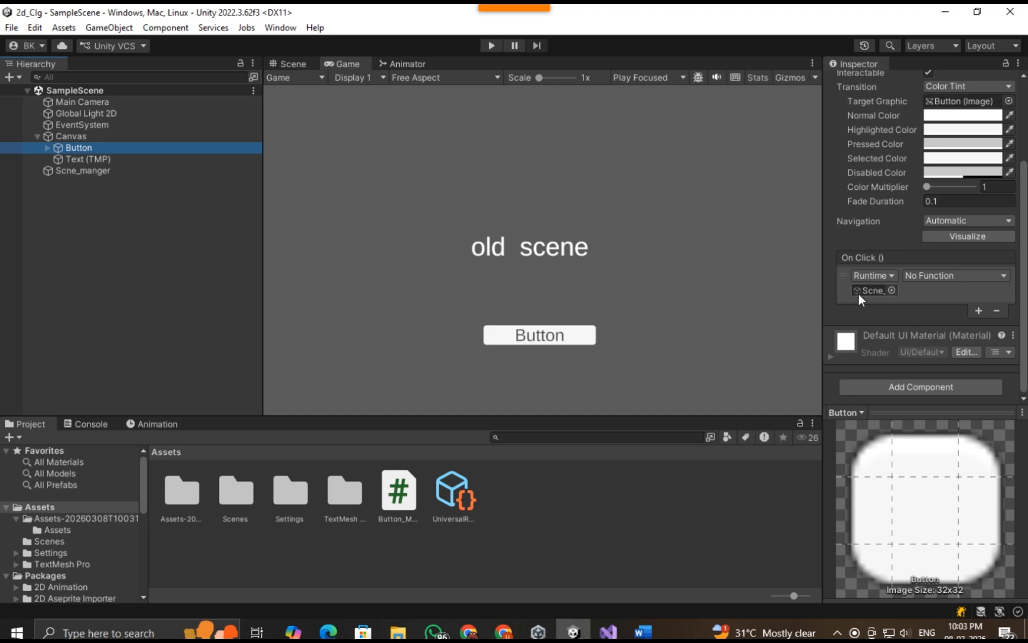
left_click(953, 275)
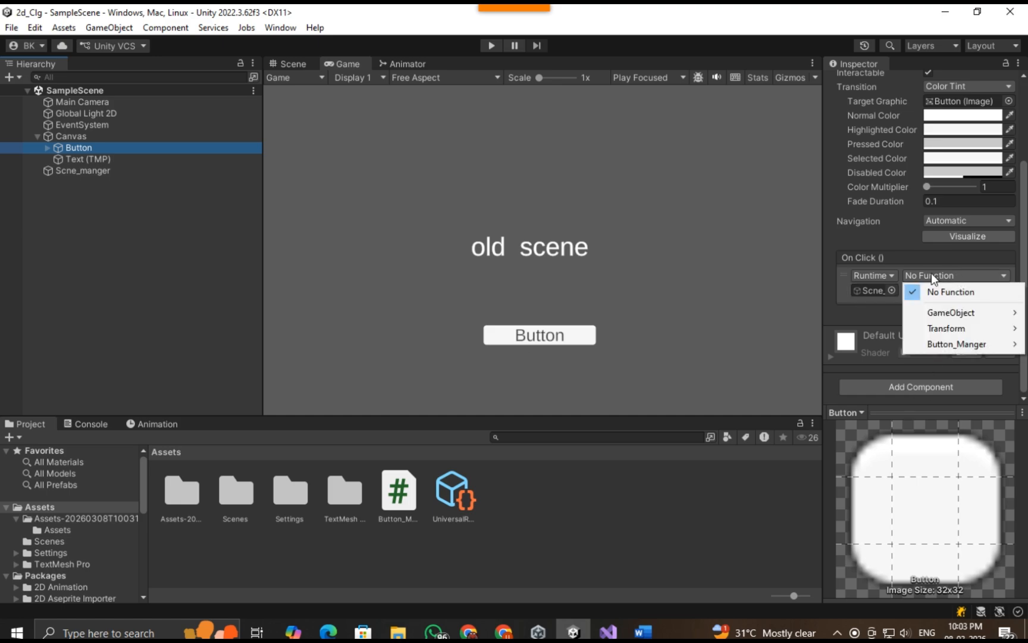
mouse_move(932, 342)
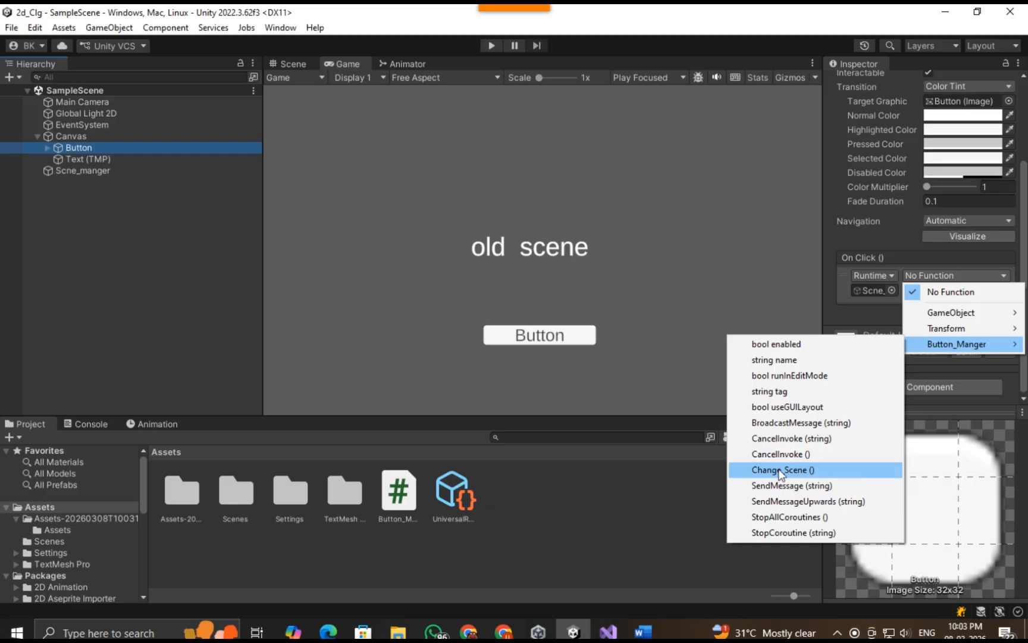
left_click(757, 471)
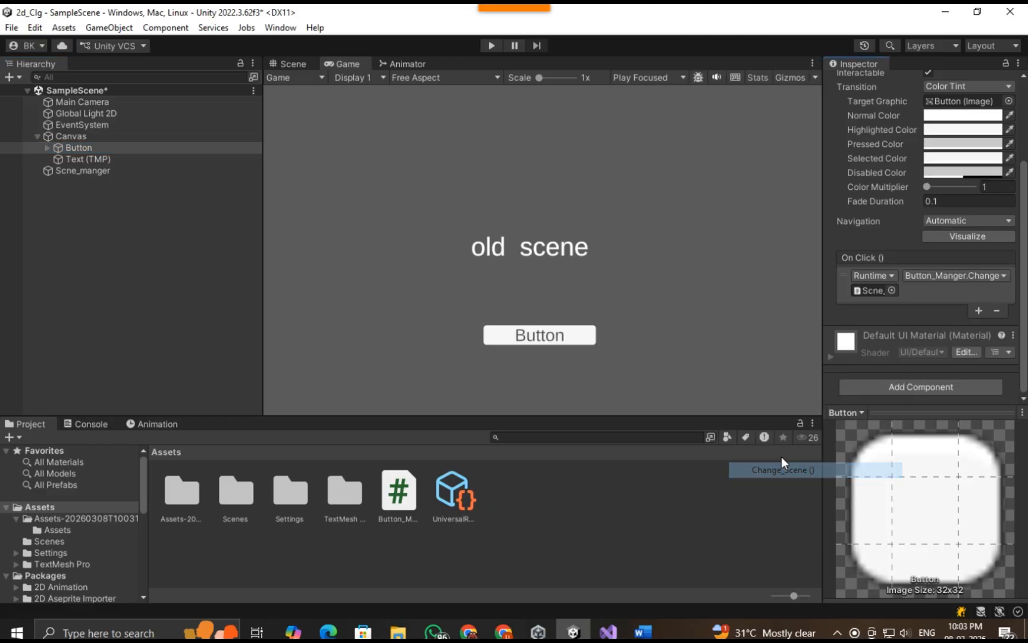
key("ctrl+s")
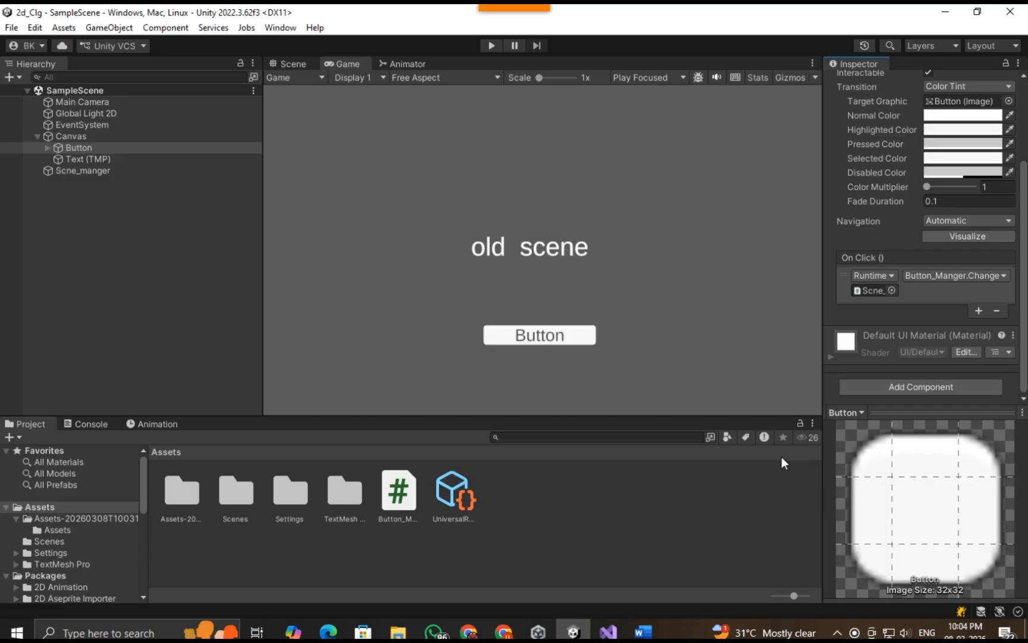
Step: Run SampleScene in play mode, test its UI button, check the Console for errors, and stop playing
key("ctrl+p")
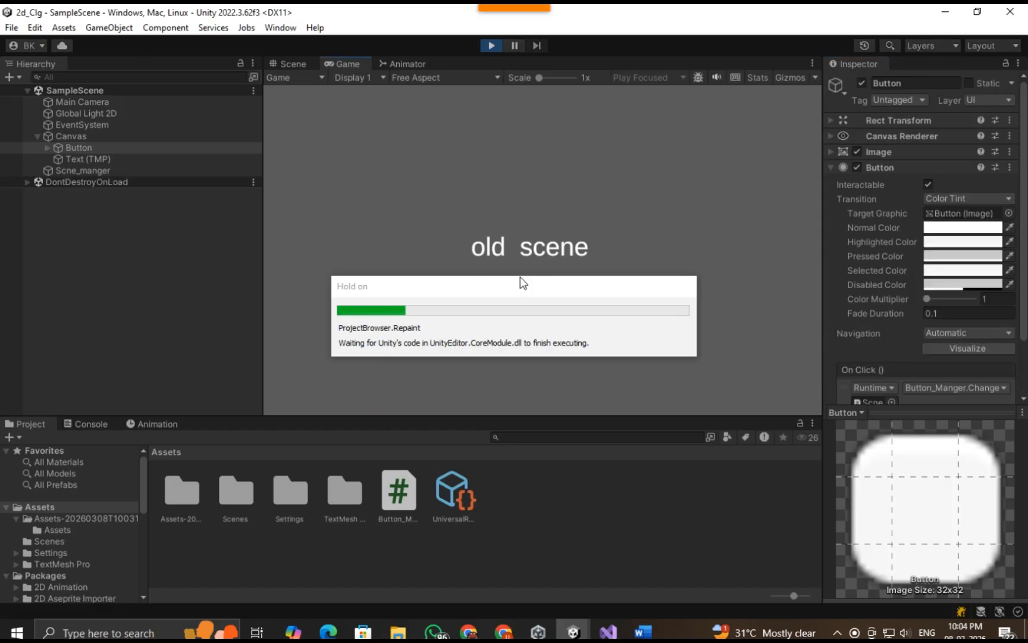
left_click(516, 334)
left_click(516, 334)
left_click(517, 334)
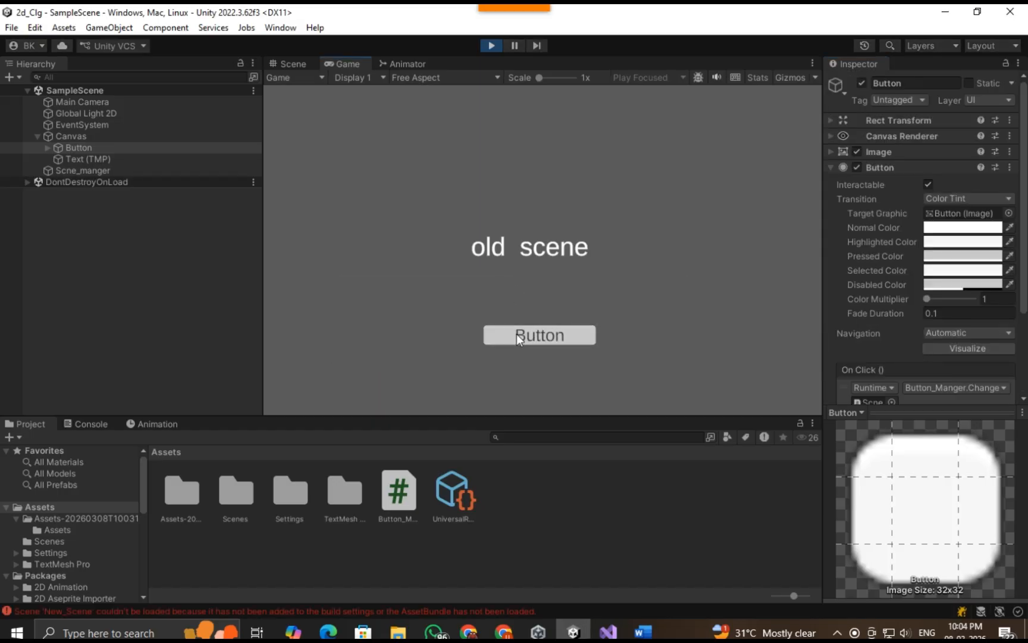
left_click(83, 423)
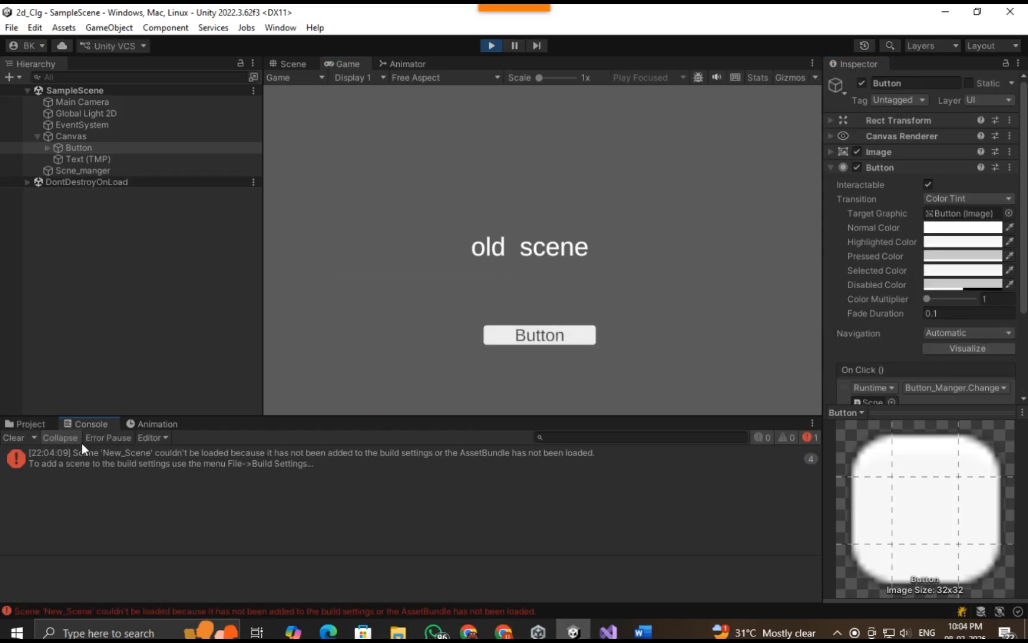
left_click(547, 337)
left_click(547, 337)
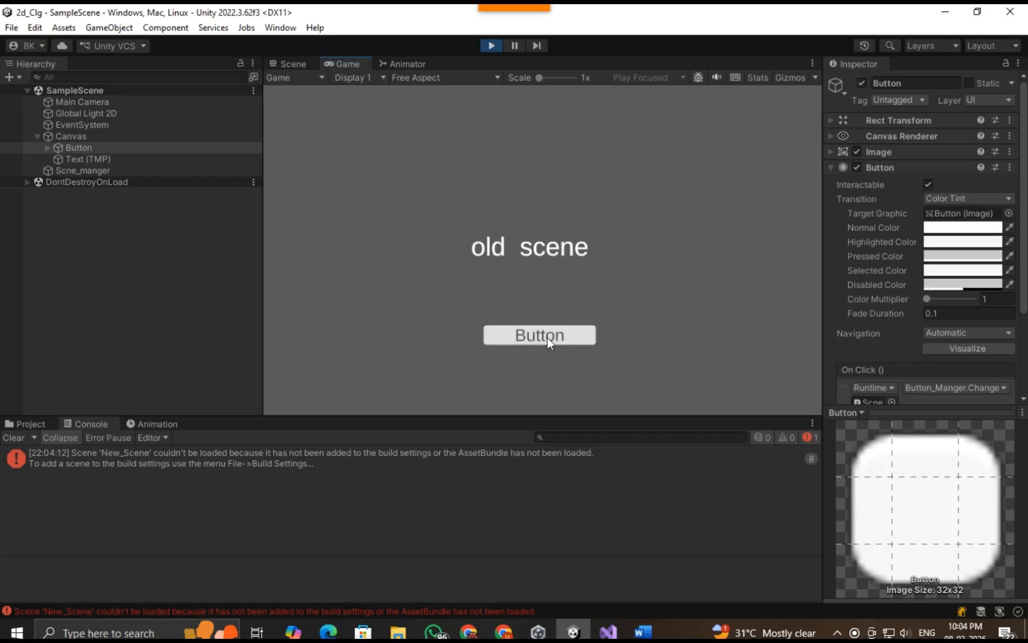
left_click(547, 337)
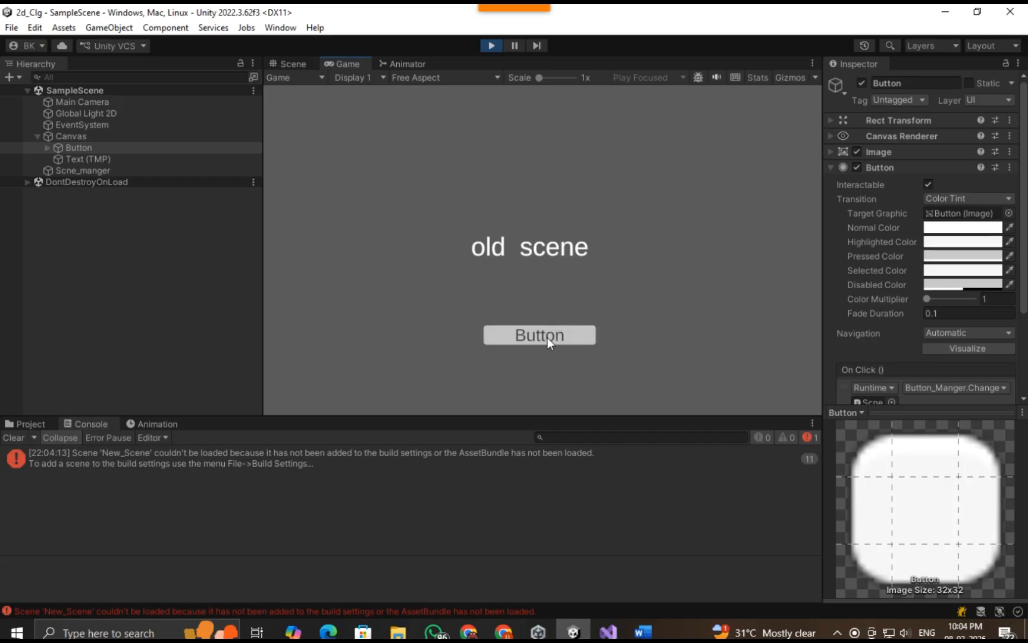
left_click(17, 425)
left_click(501, 48)
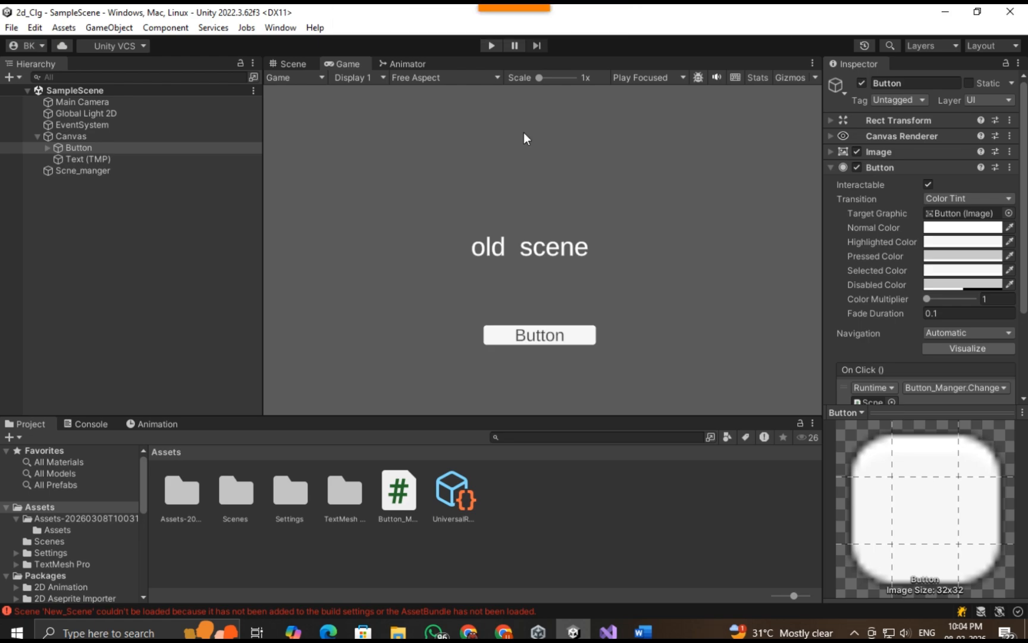
Step: Add New_Scene from the Scenes folder to Scenes In Build below SampleScene and close the Build Settings
mouse_move(543, 4)
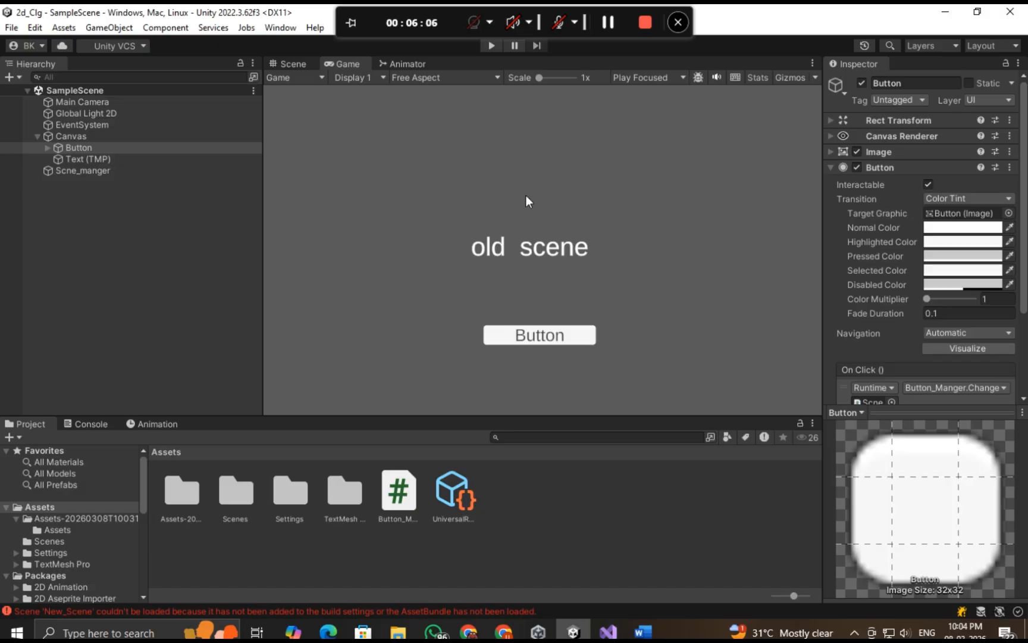
left_click(126, 287)
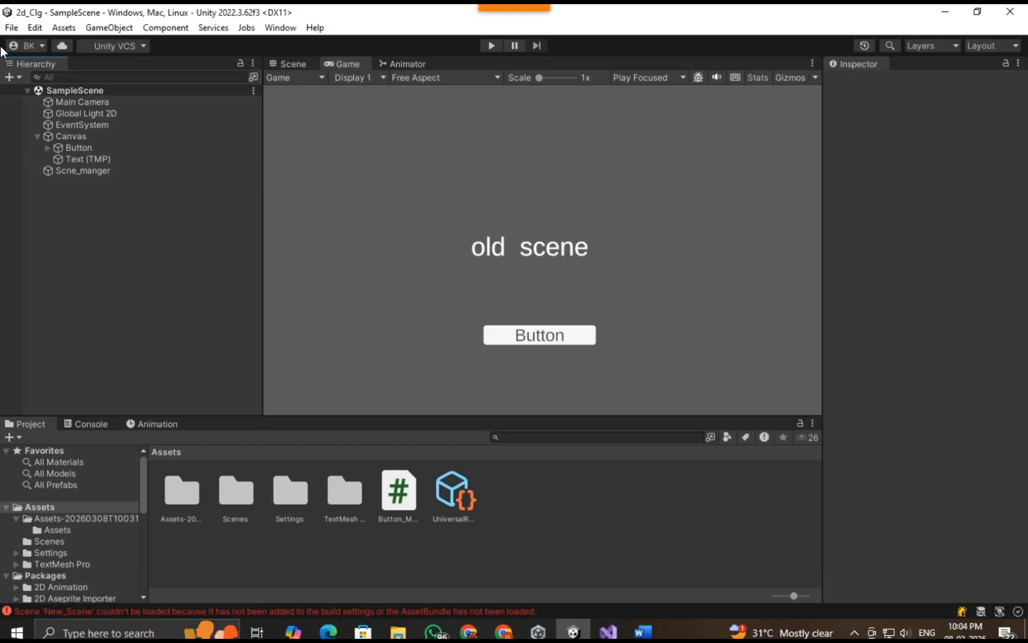
left_click(12, 28)
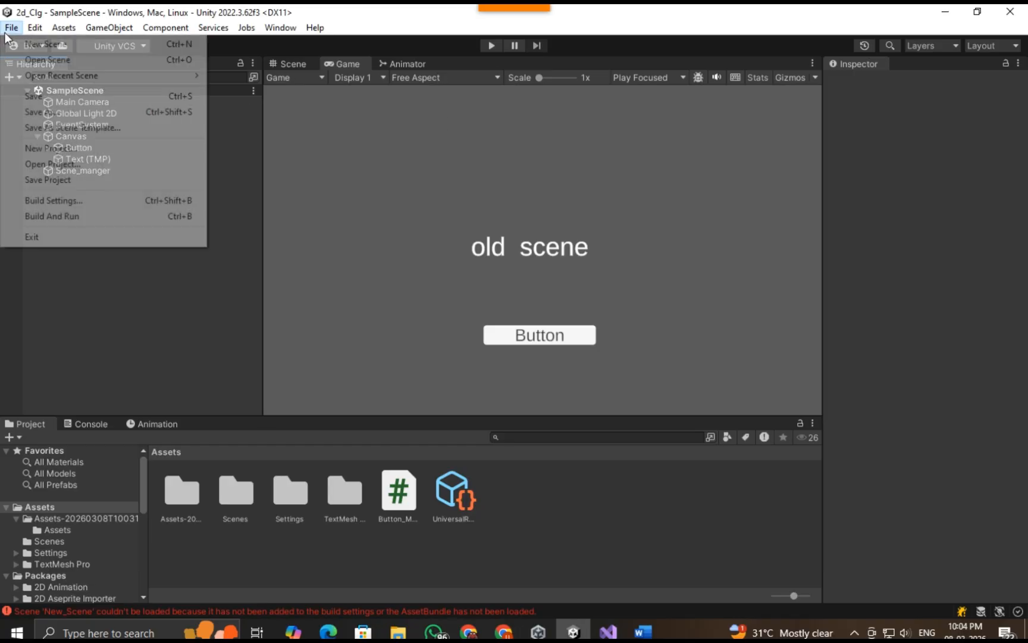
left_click(54, 201)
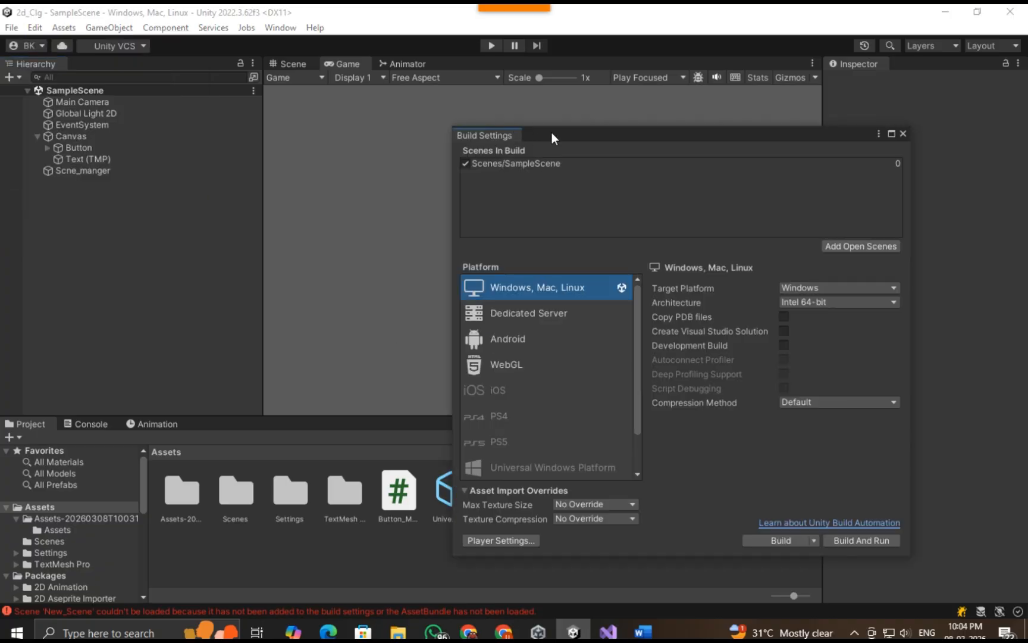
left_click_drag(552, 135, 406, 88)
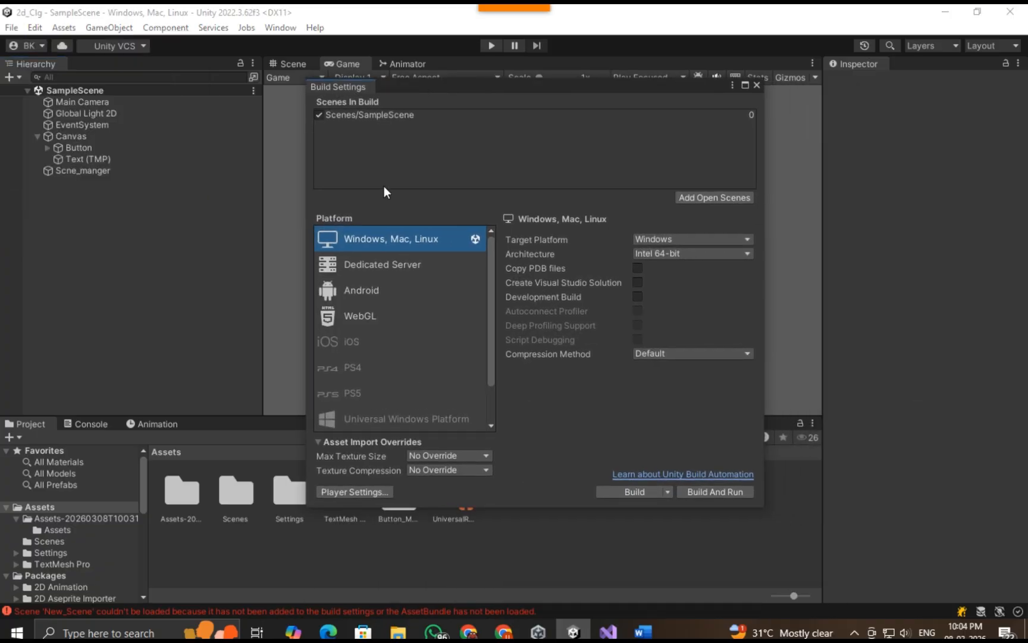
double_click(236, 492)
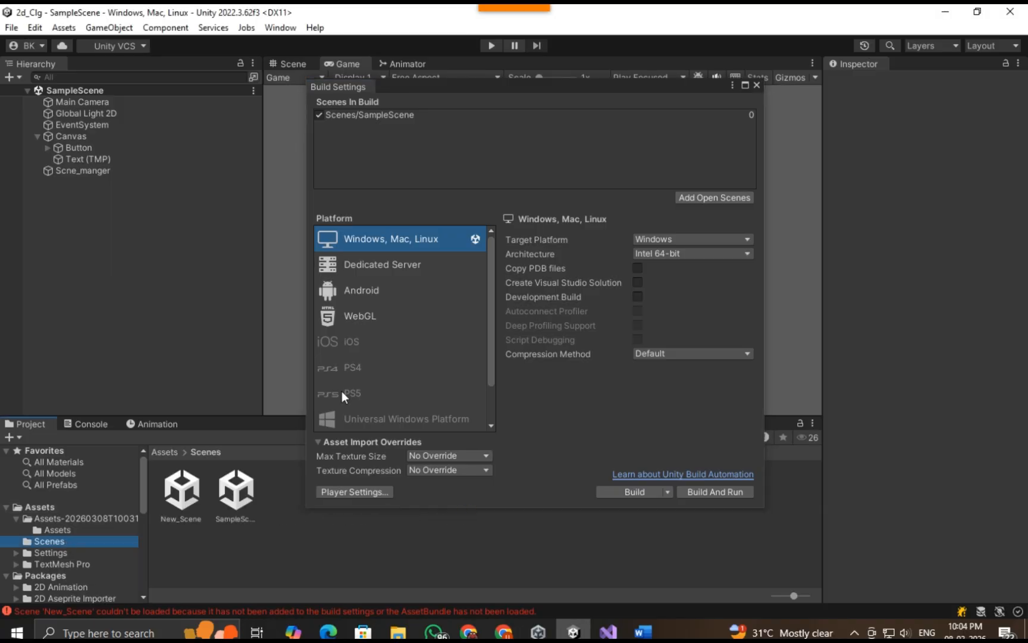
left_click_drag(392, 88, 481, 100)
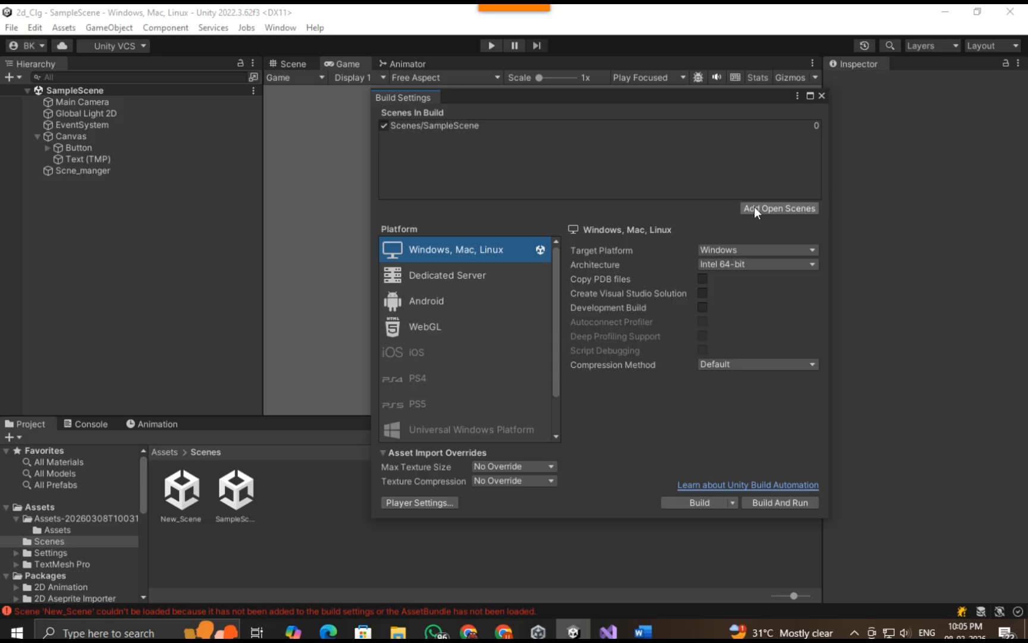
left_click_drag(173, 482, 454, 140)
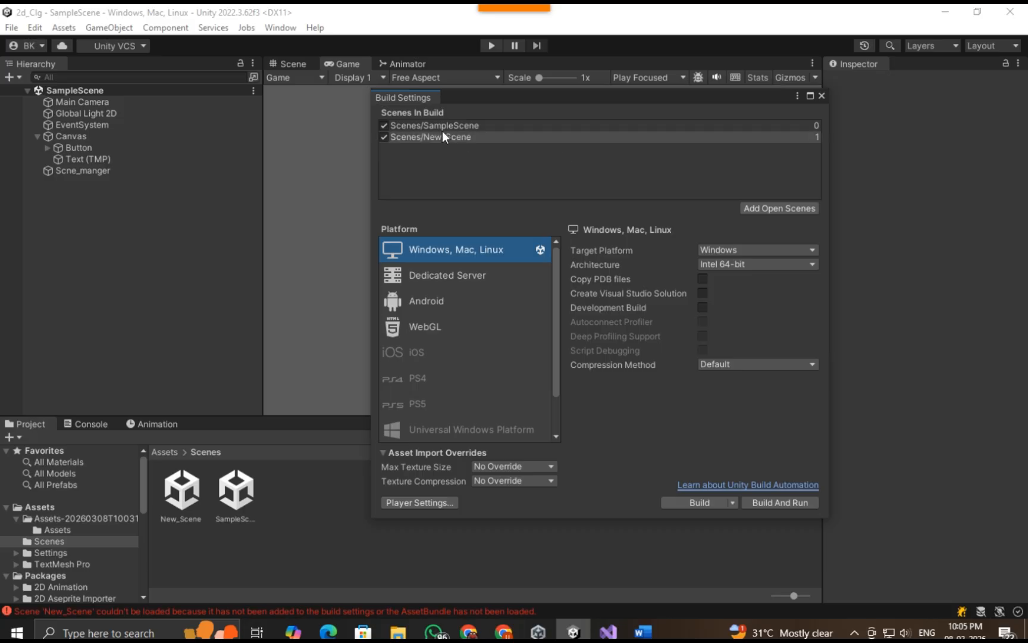
left_click(821, 96)
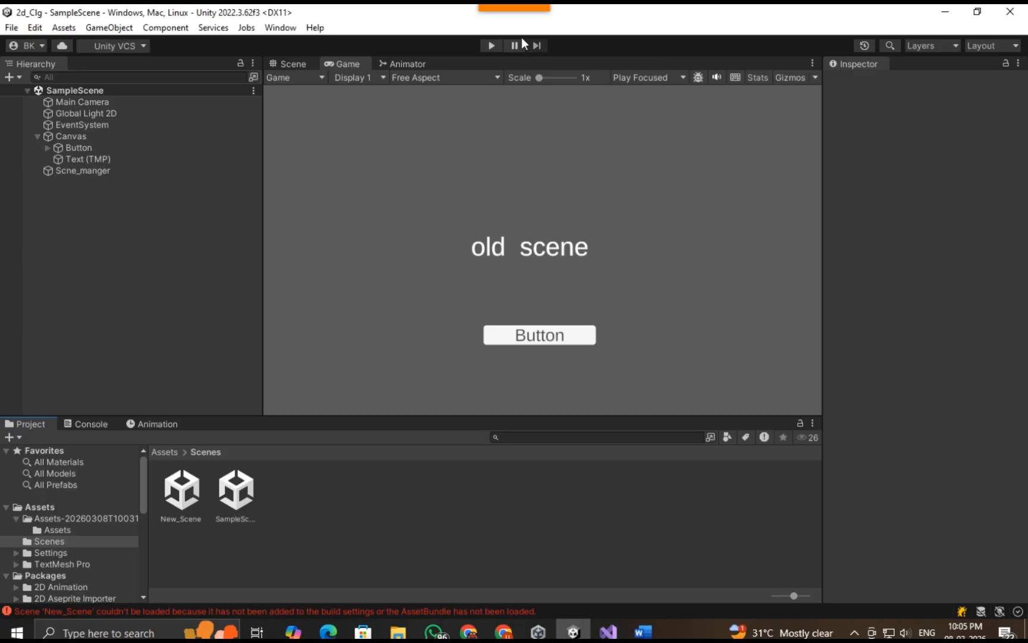
Step: Run SampleScene again in play mode and use its UI button to test the scene change
left_click(491, 46)
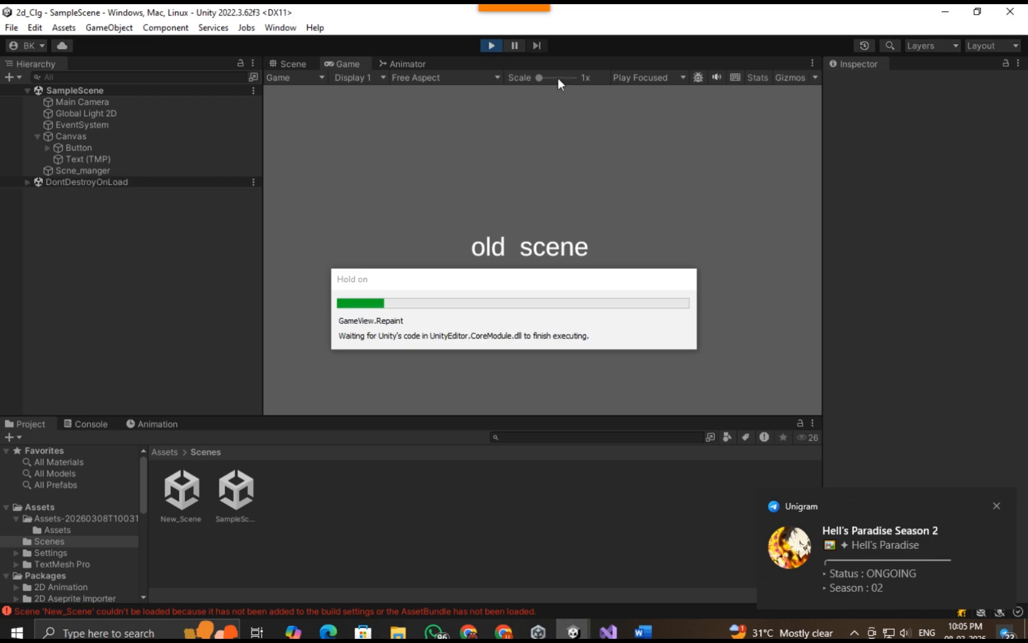
left_click(996, 505)
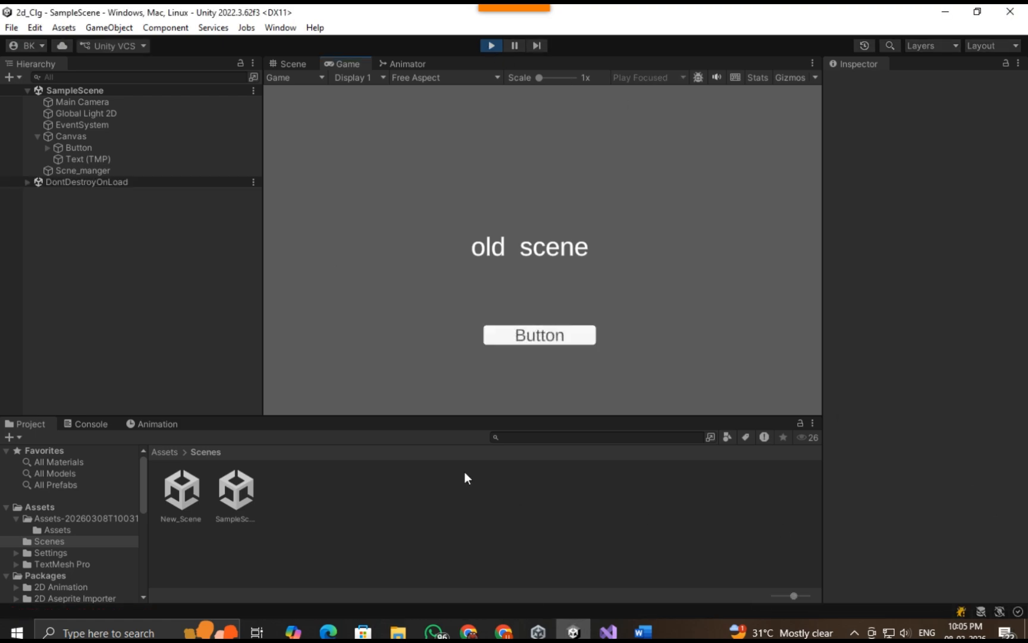
left_click(533, 340)
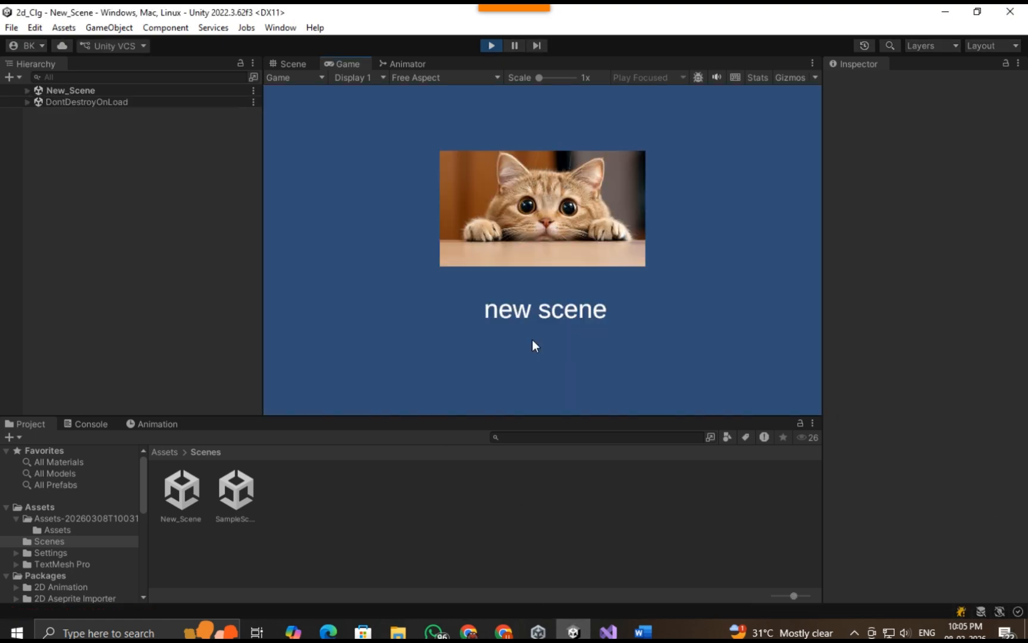